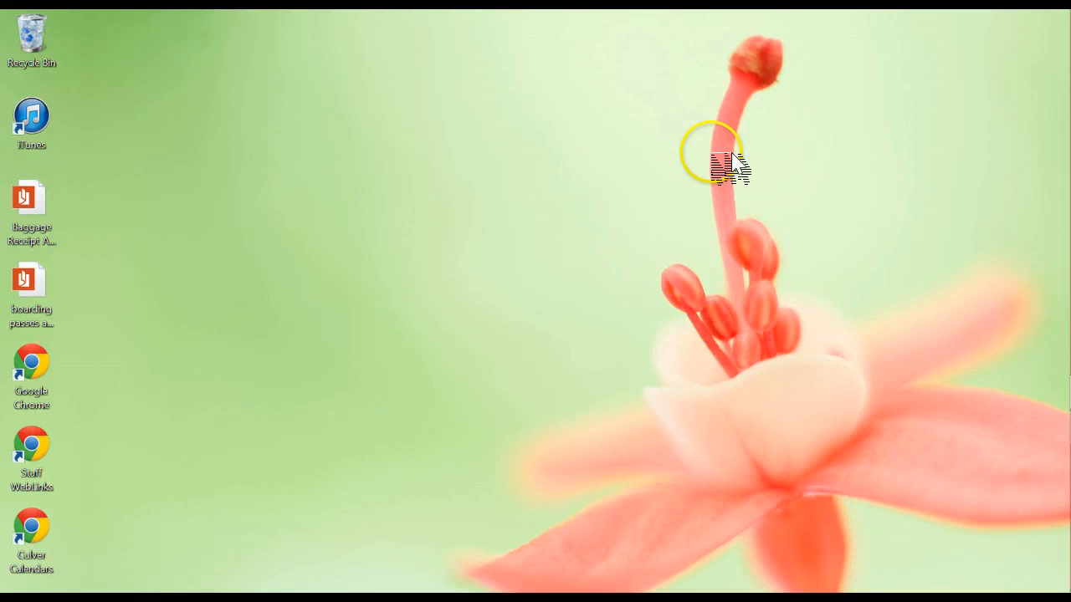
{"action": "mouse_move", "coordinate": [1067, 150]}
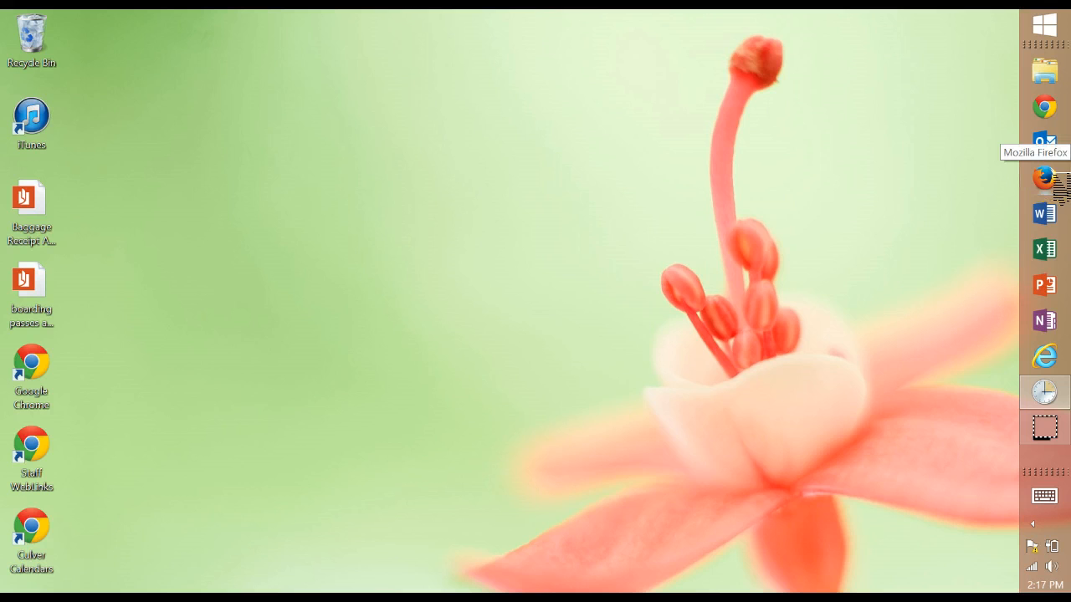
{"action": "left_click", "coordinate": [1062, 183]}
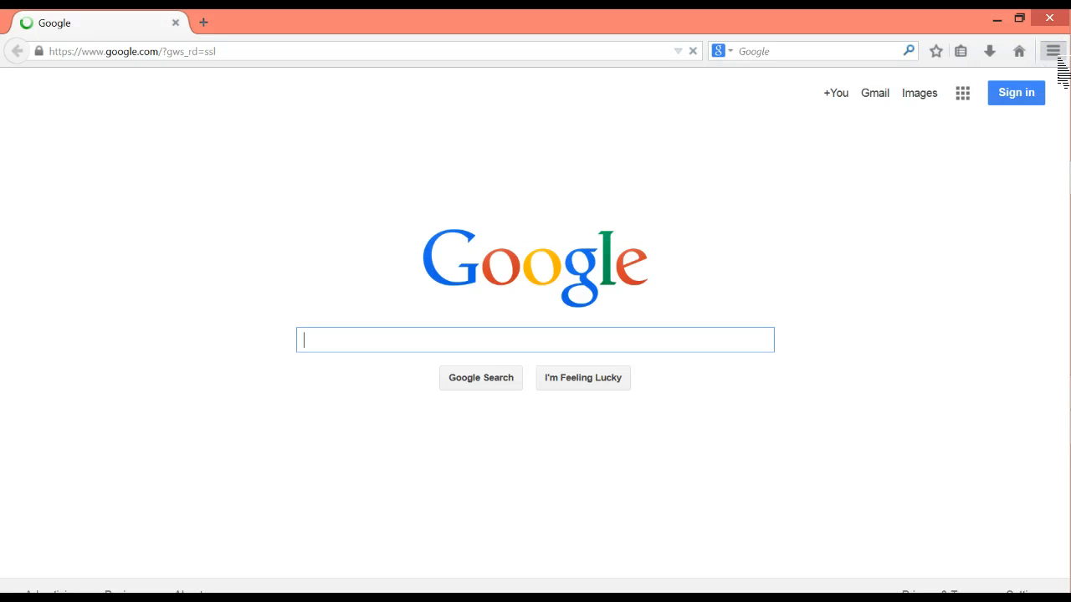
{"action": "left_click", "coordinate": [1054, 53]}
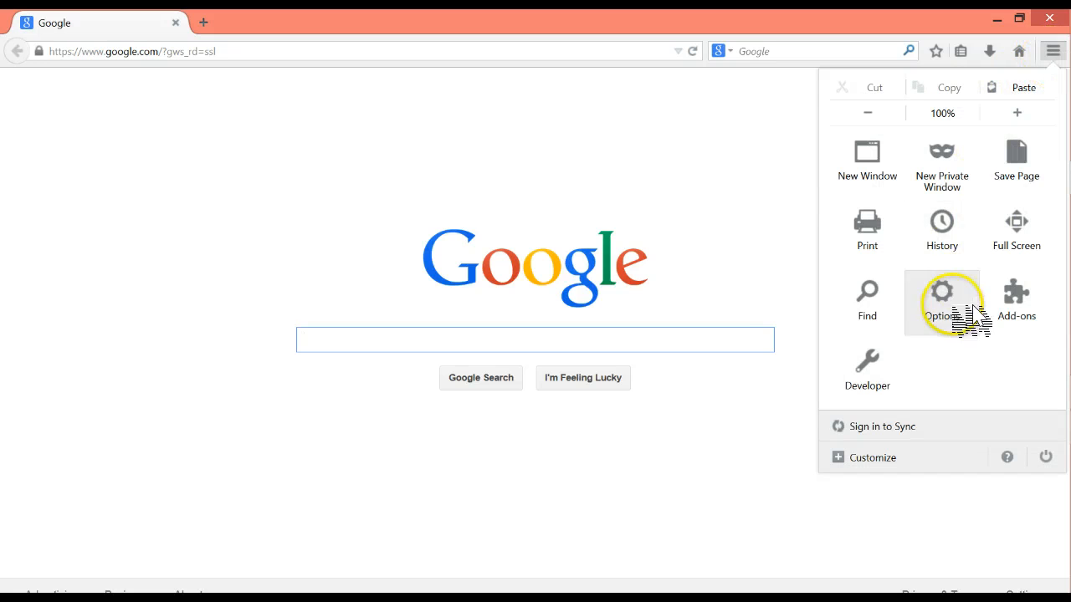
{"action": "left_click", "coordinate": [970, 311]}
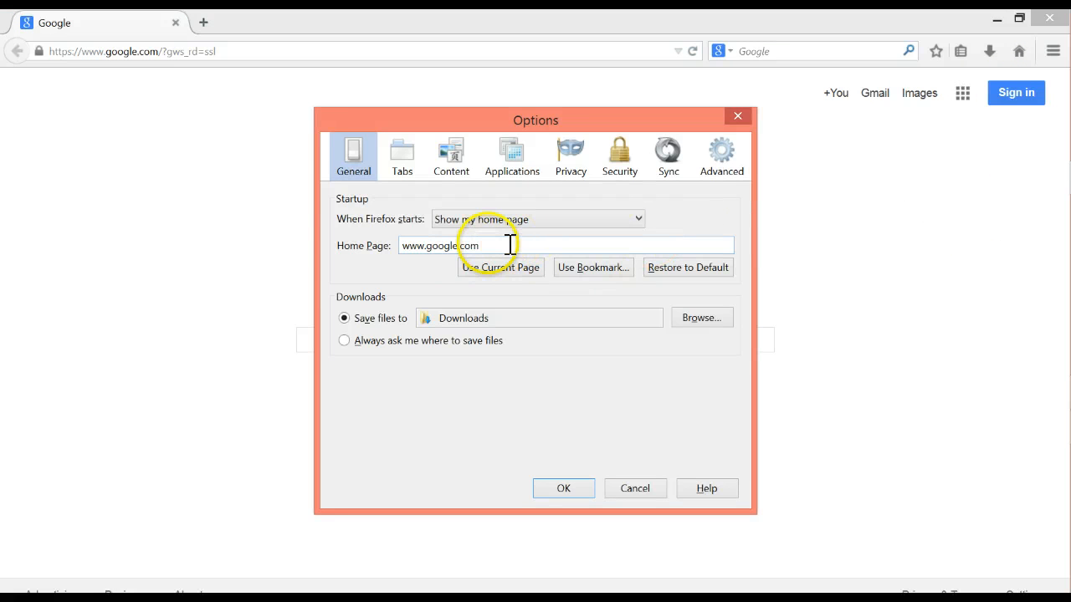
{"action": "triple_click", "coordinate": [509, 245]}
{"action": "type", "text": "https://webpro.culver.org/FAWeb7/Forms/FAWebShell.aspx"}
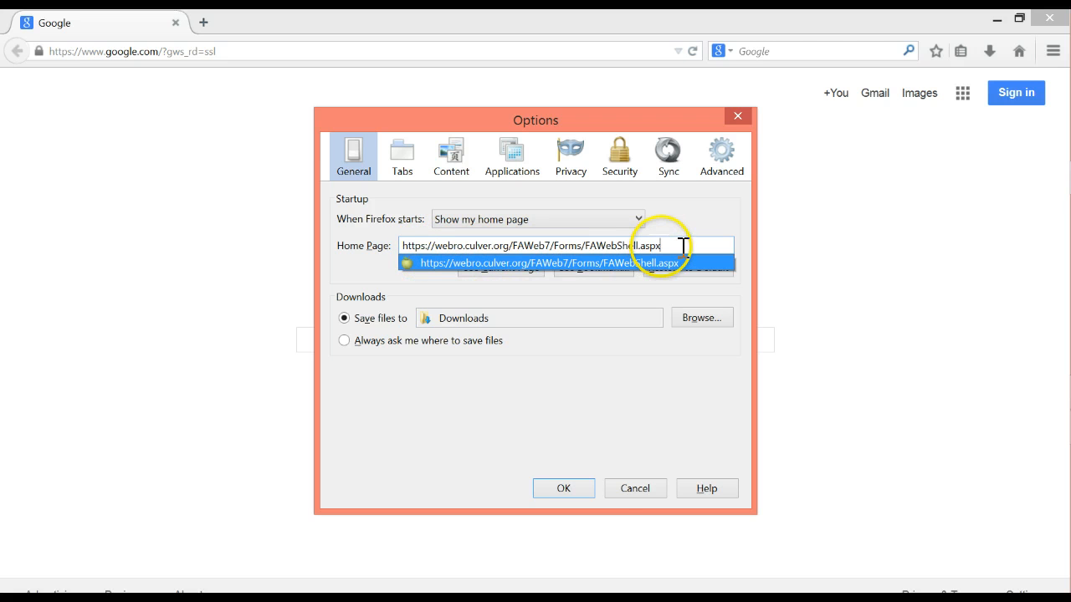
{"action": "left_click", "coordinate": [571, 489]}
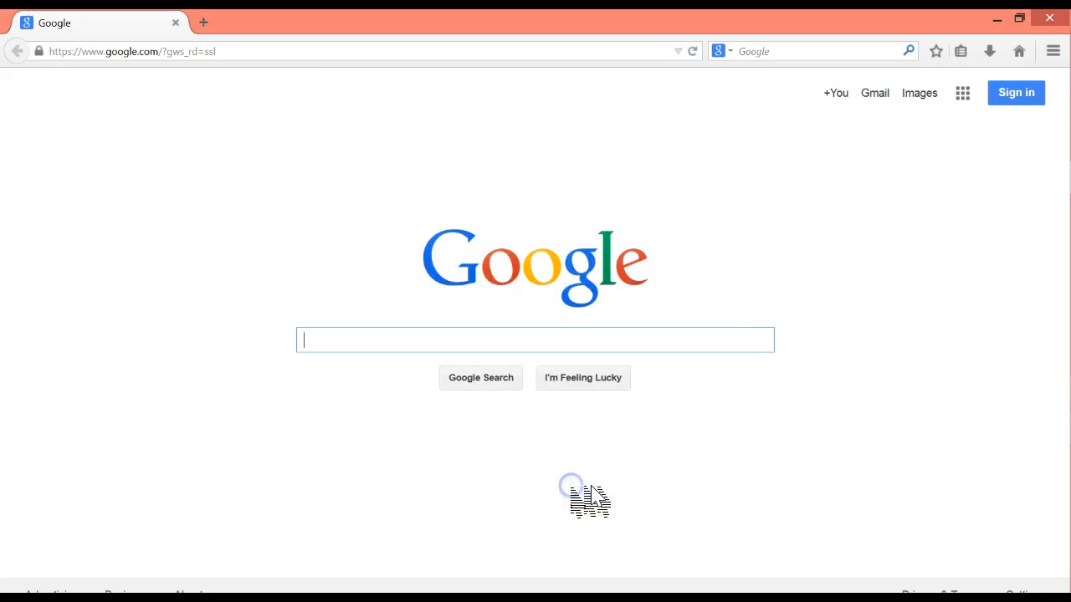
Step: Load the browser's home page to check it, and close Firefox
{"action": "left_click", "coordinate": [1019, 52]}
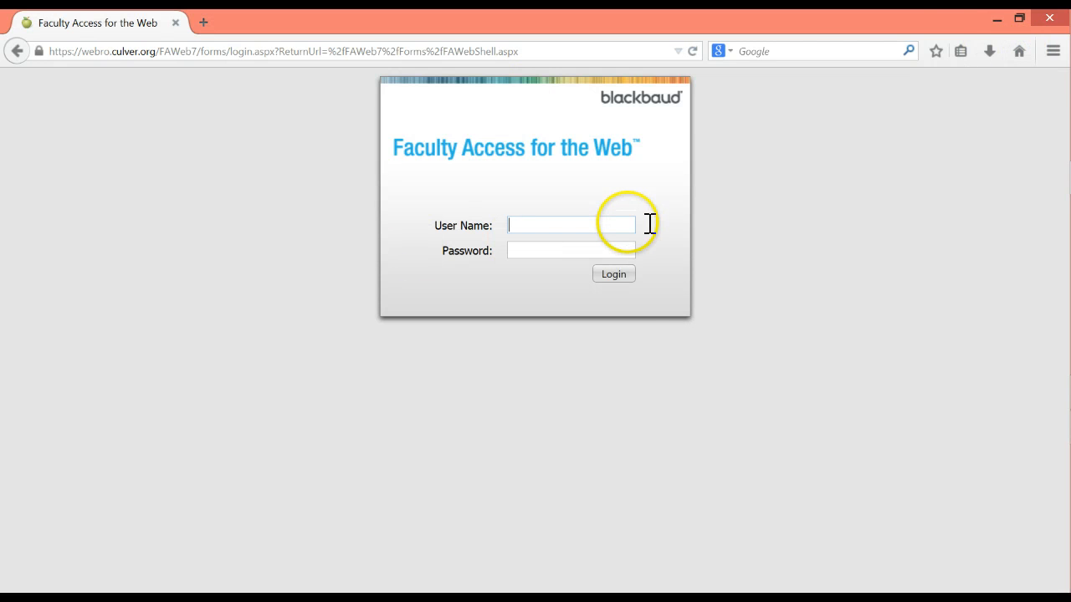
{"action": "left_click", "coordinate": [997, 18]}
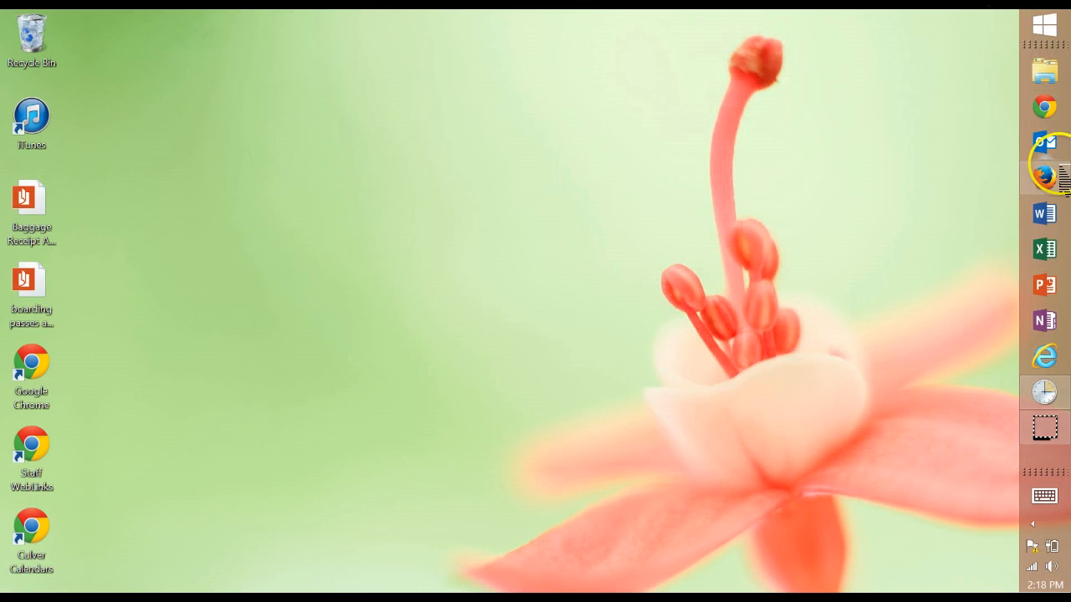
{"action": "left_click", "coordinate": [1049, 177]}
{"action": "left_click", "coordinate": [1042, 18]}
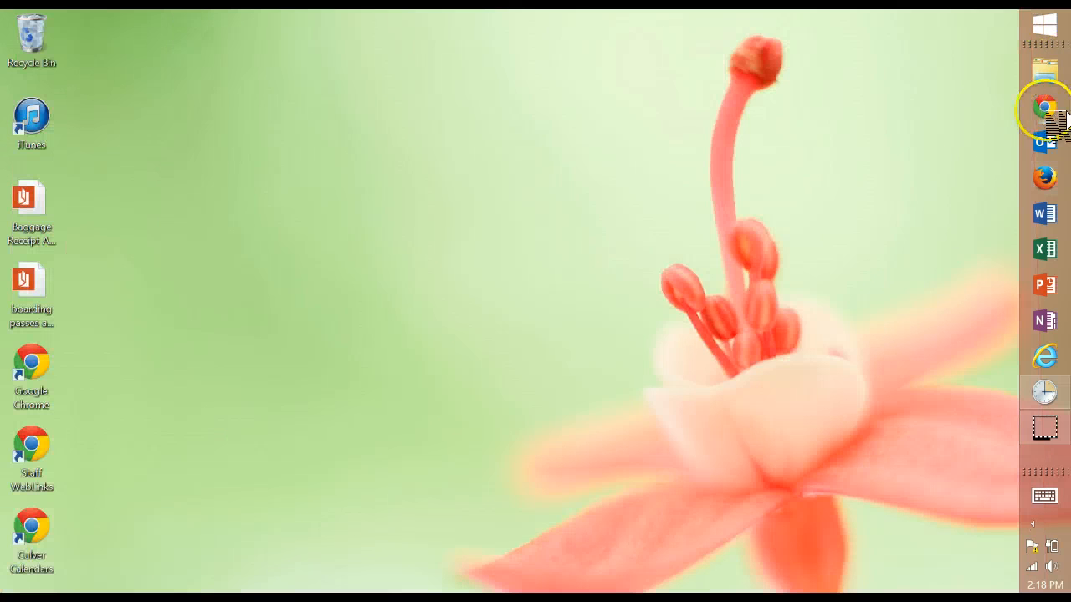
Step: Open Task Scheduler from the Administrative Tools in Control Panel
{"action": "left_click", "coordinate": [1046, 75]}
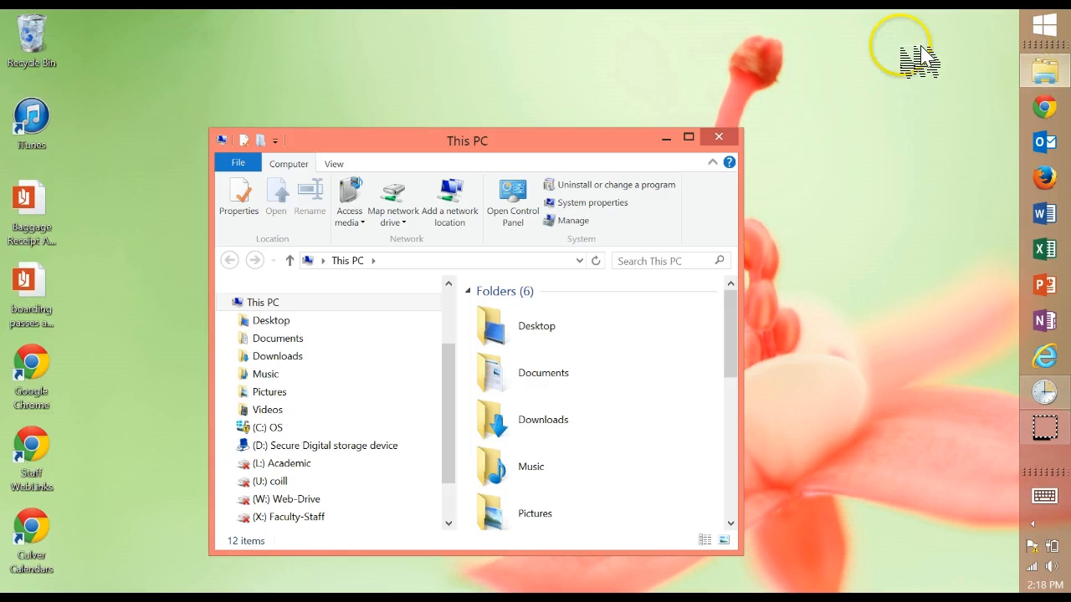
{"action": "left_click", "coordinate": [513, 205]}
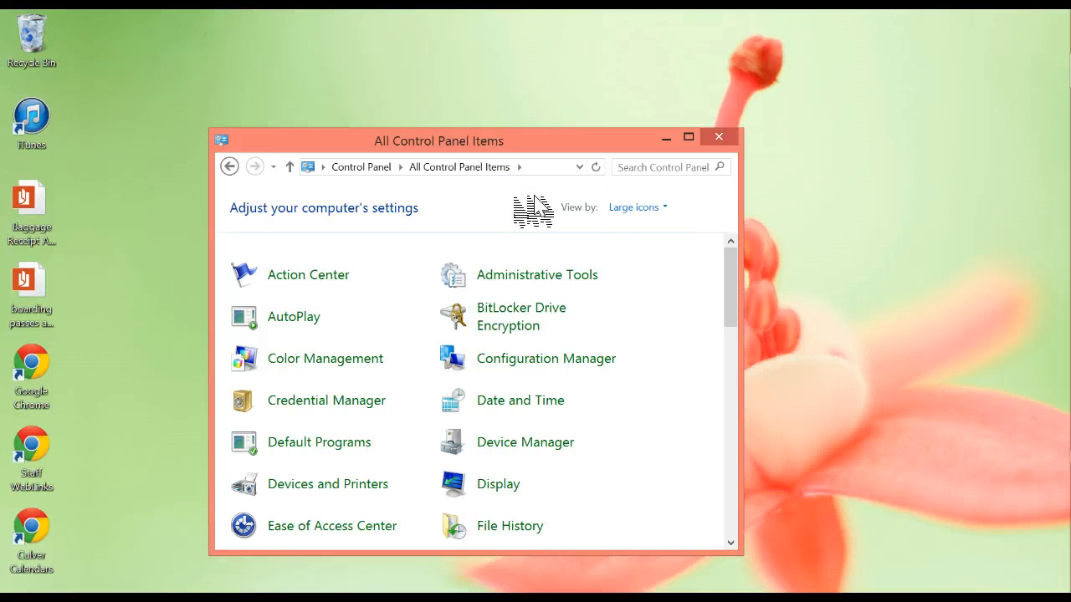
{"action": "left_click", "coordinate": [555, 286]}
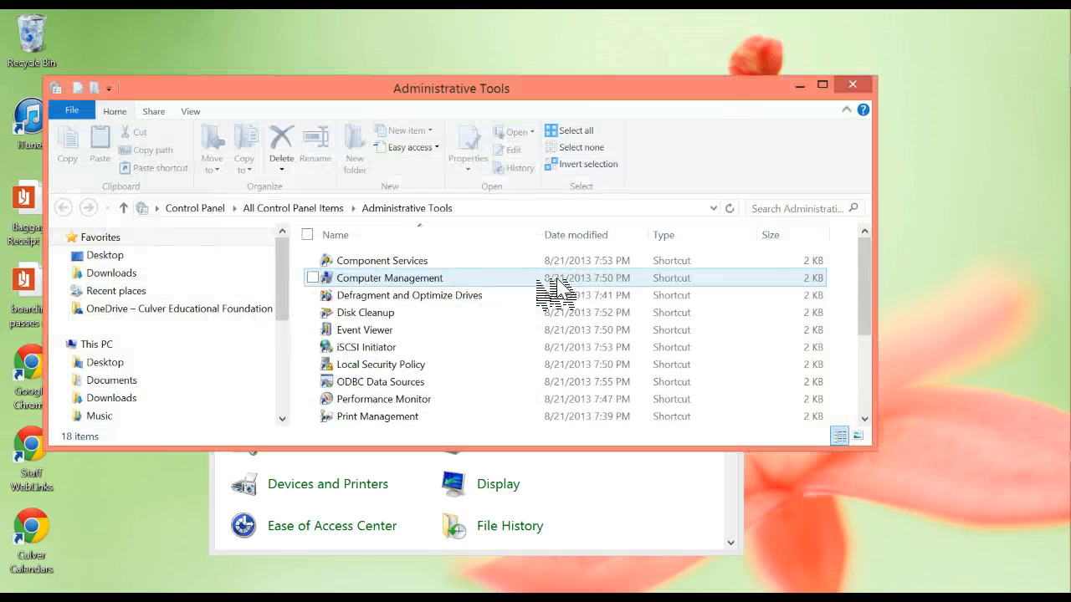
{"action": "scroll", "coordinate": [409, 350], "scroll_direction": "down", "scroll_amount": 3}
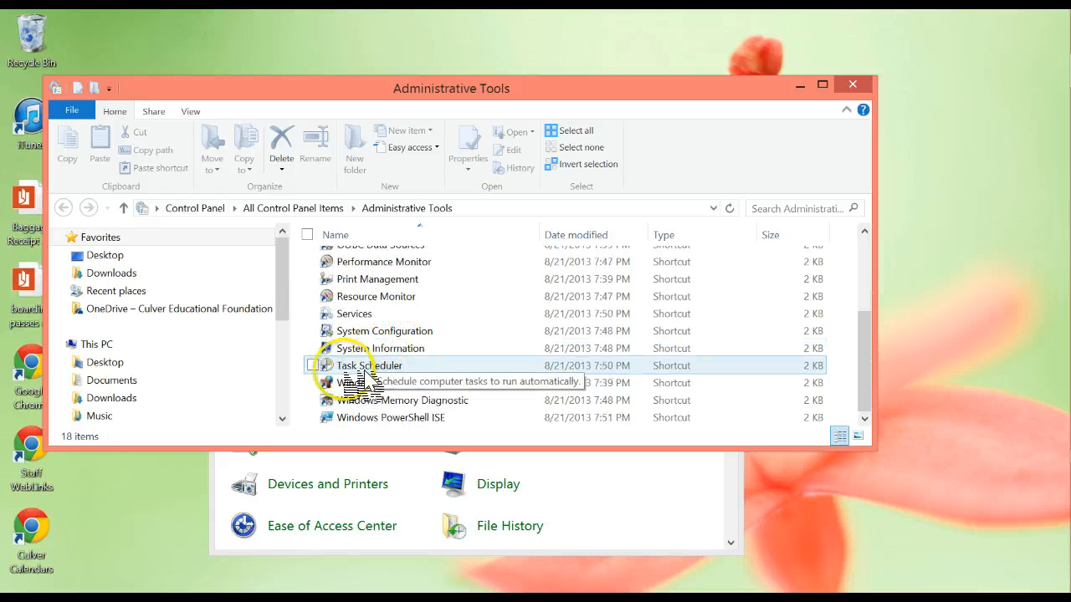
{"action": "left_click", "coordinate": [392, 368]}
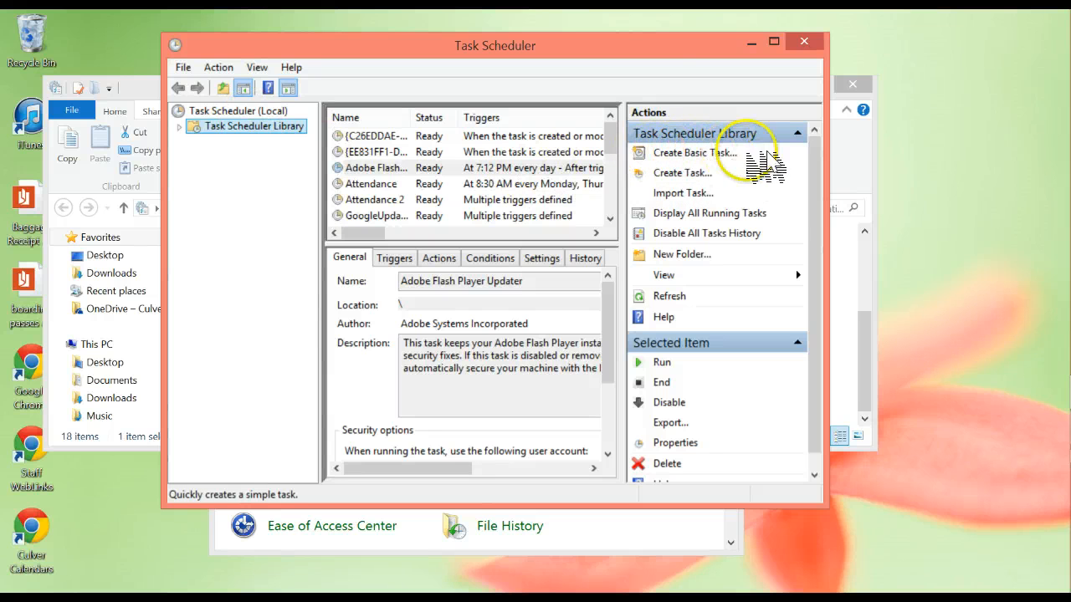
Step: Start a basic task named "Attendance in FAWeb" with the description "Opens Firefox to take attendance at the start of my class"
{"action": "left_click", "coordinate": [710, 158]}
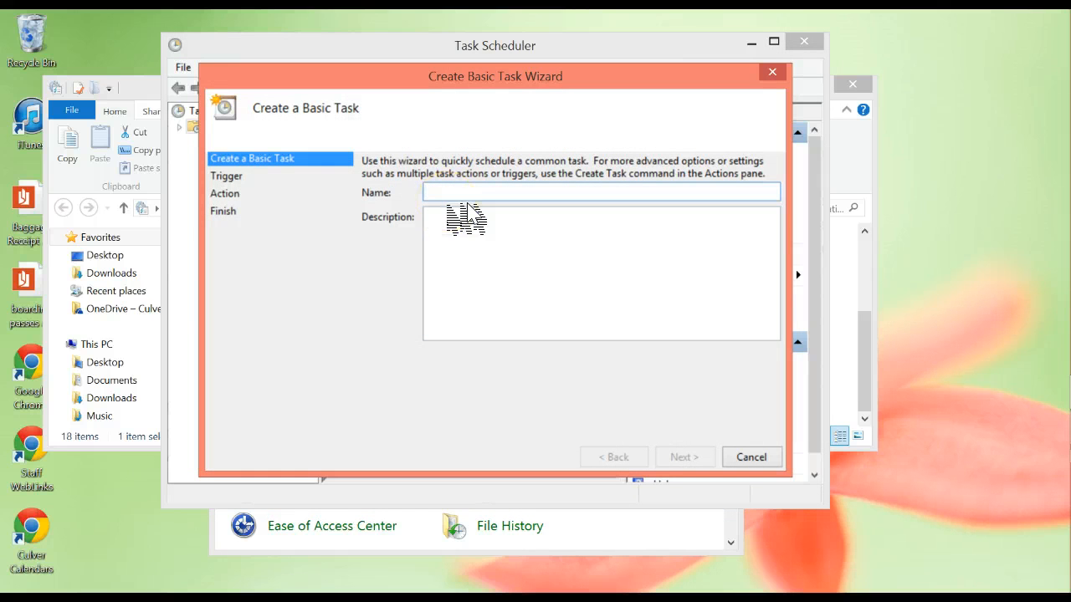
{"action": "type", "text": "Attendance in FAWeb"}
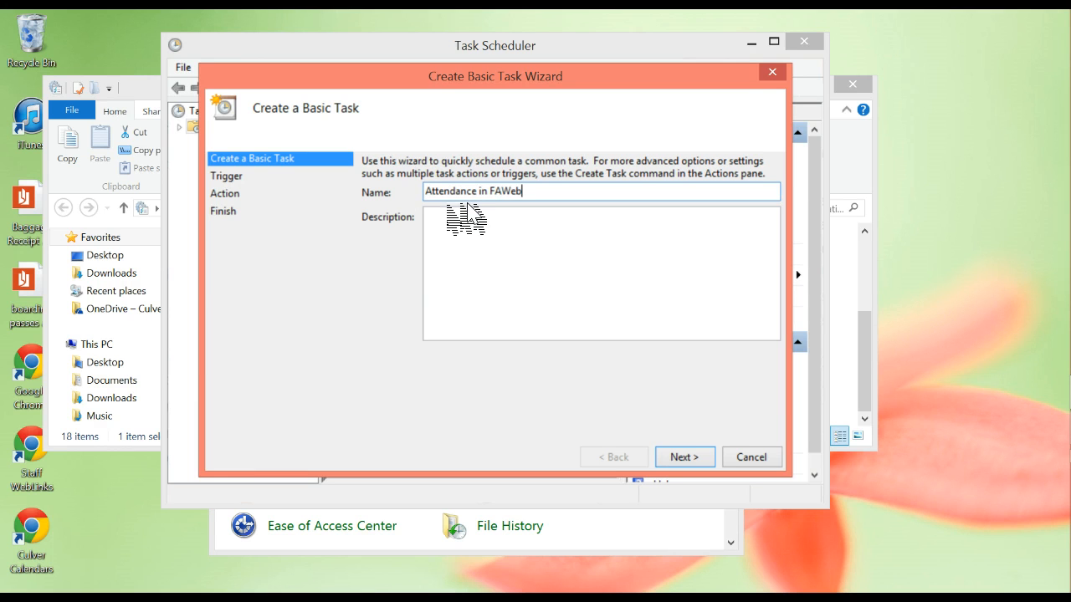
{"action": "left_click", "coordinate": [486, 220]}
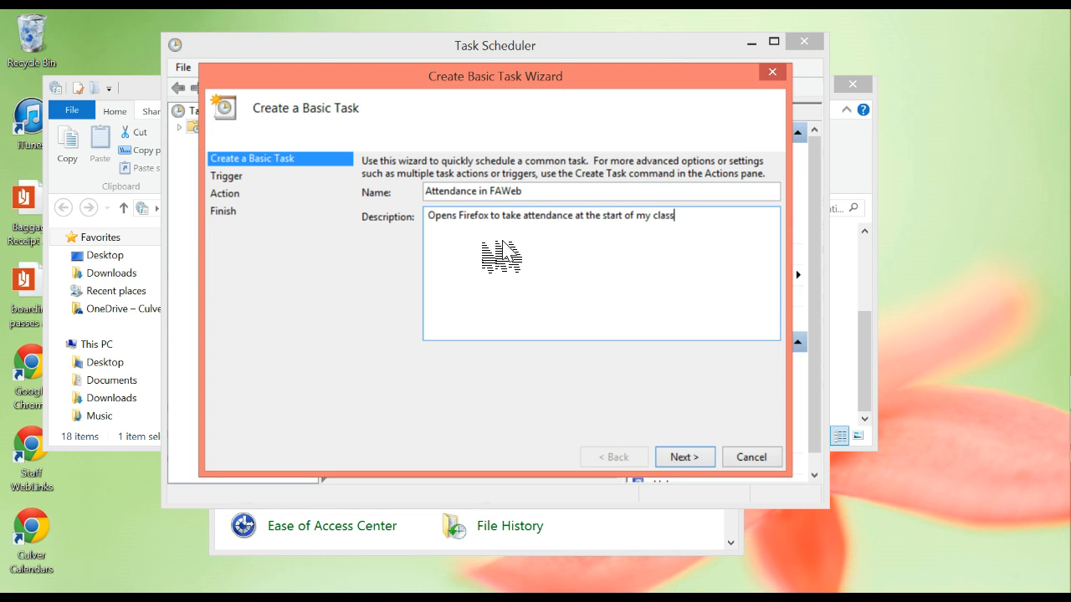
{"action": "left_click", "coordinate": [684, 457]}
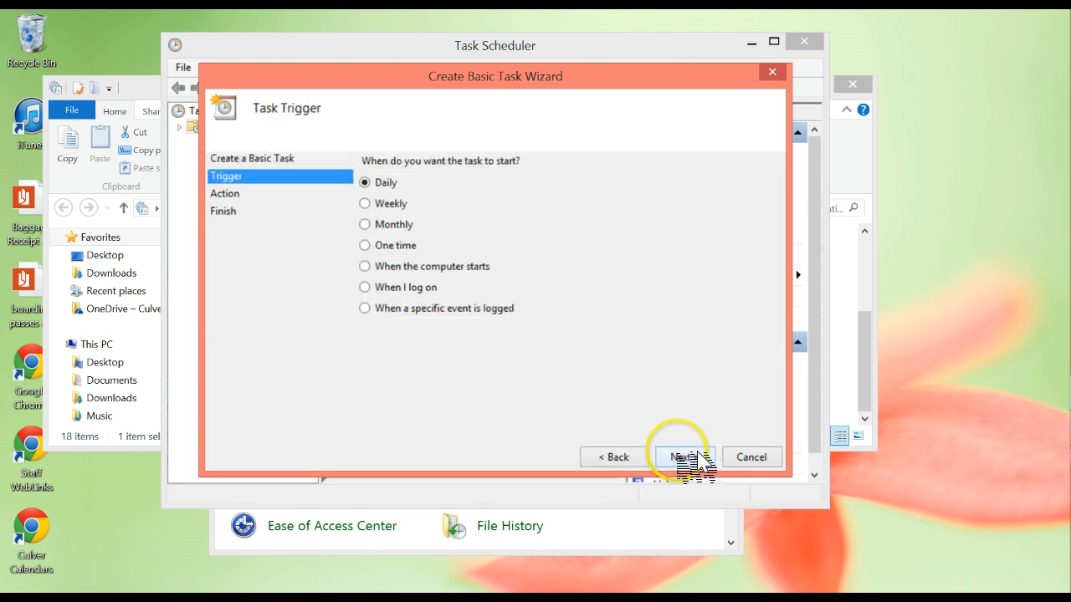
Step: Set the task to recur weekly on Monday and Thursday at 8:30:00 AM
{"action": "left_click", "coordinate": [365, 204]}
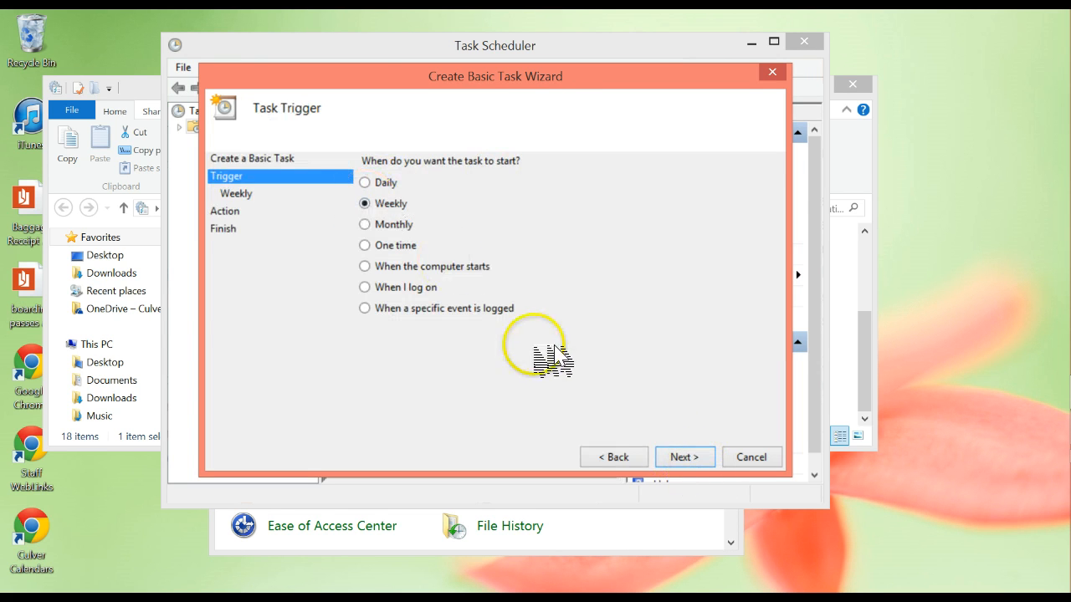
{"action": "left_click", "coordinate": [674, 452]}
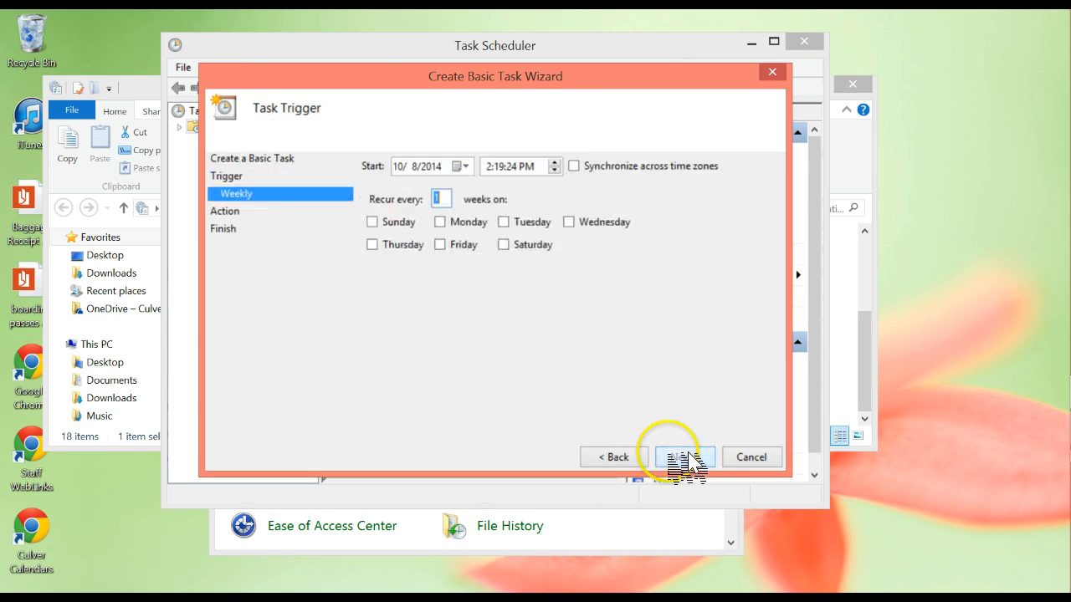
{"action": "left_click", "coordinate": [440, 222]}
{"action": "left_click", "coordinate": [489, 167]}
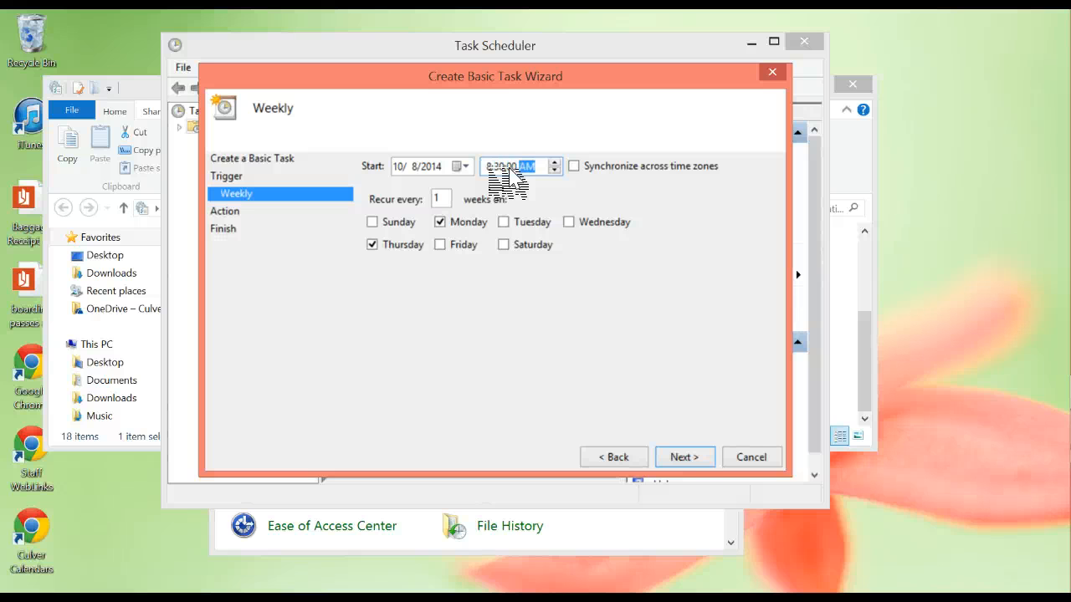
{"action": "left_click", "coordinate": [675, 459]}
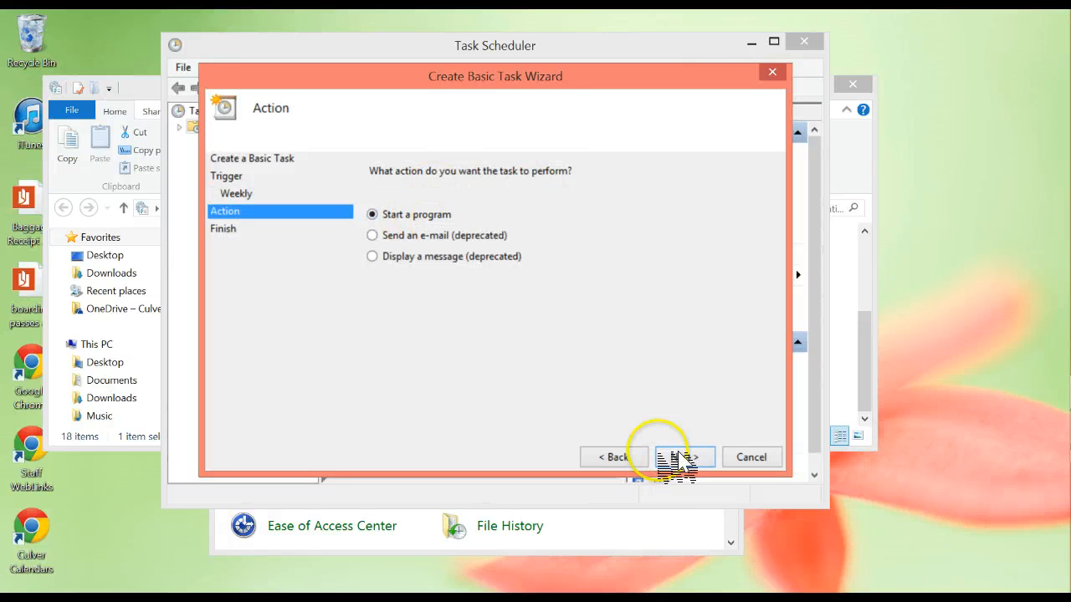
Step: Keep Start a program as the task's action and browse drive C for the program file
{"action": "left_click", "coordinate": [694, 460]}
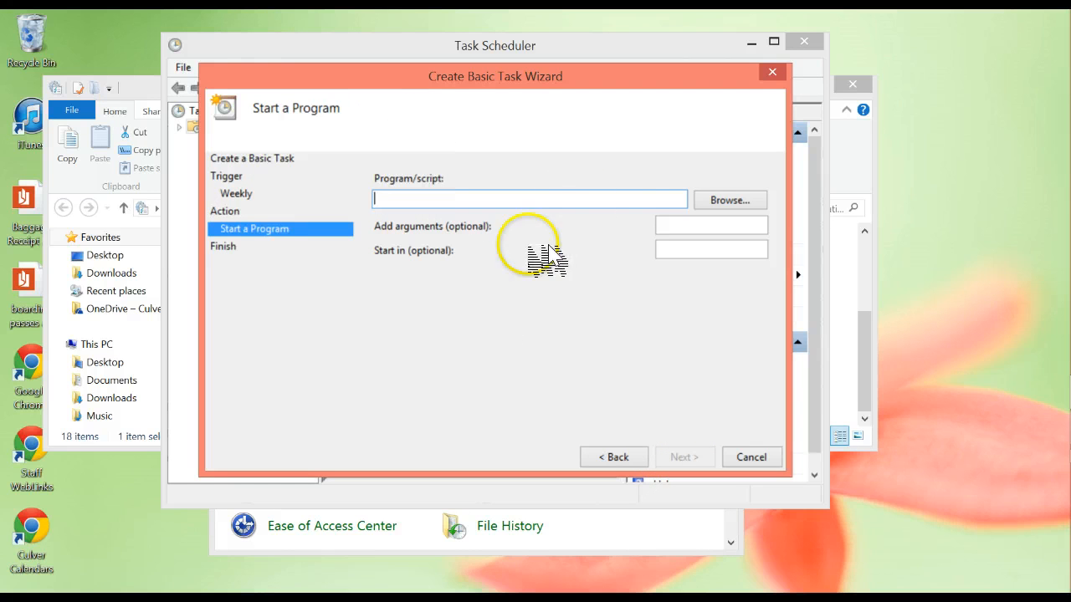
{"action": "left_click", "coordinate": [736, 205]}
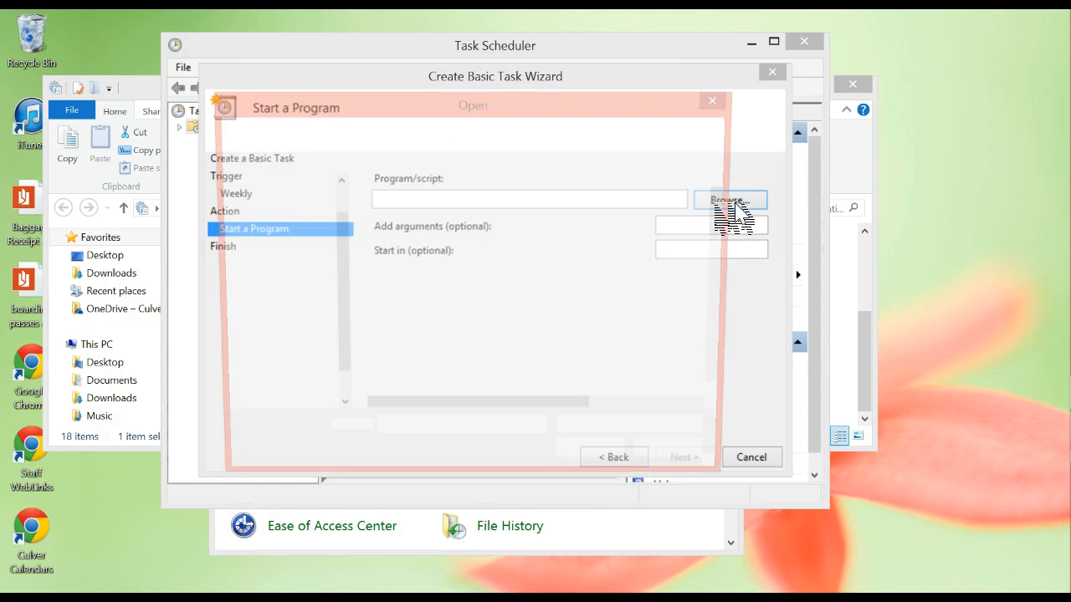
{"action": "left_click", "coordinate": [288, 376]}
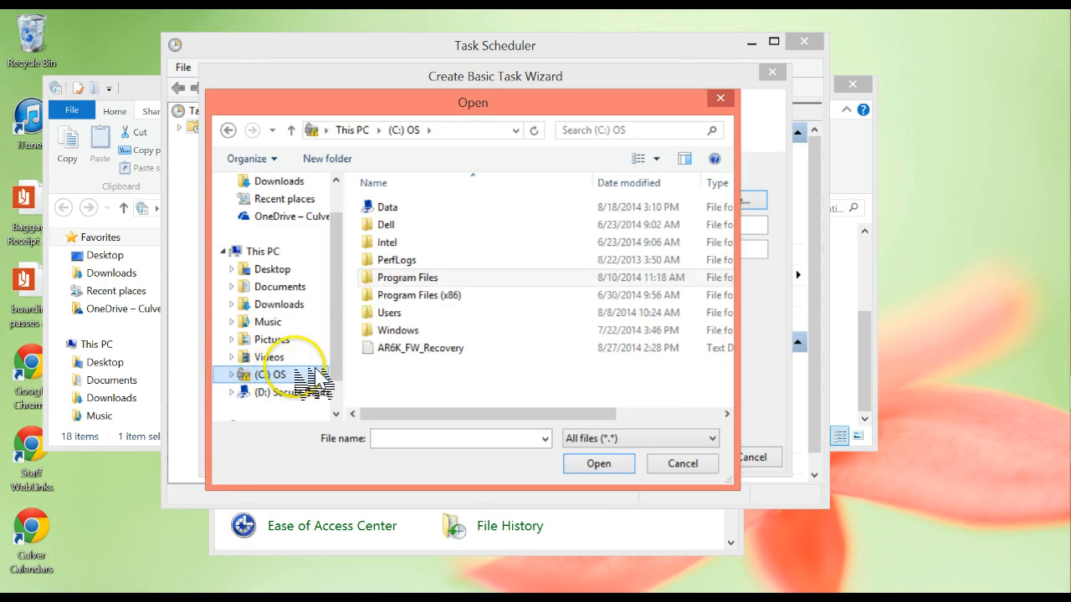
Step: Locate the chrome application in Program Files\Google\Chrome\Application, and return to the root of drive C
{"action": "double_click", "coordinate": [409, 277]}
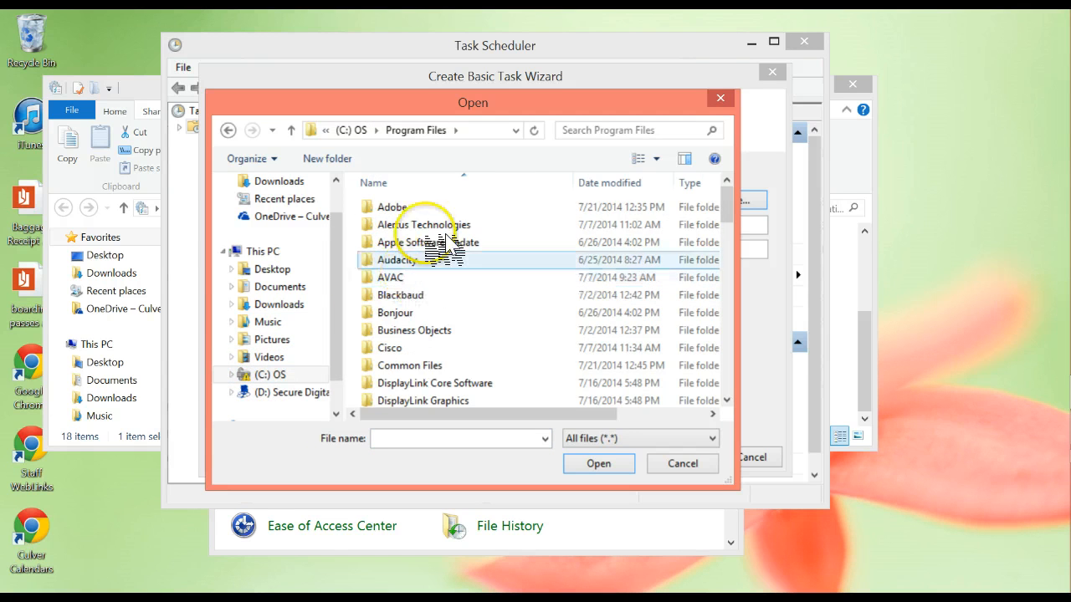
{"action": "scroll", "coordinate": [443, 335], "scroll_direction": "down", "scroll_amount": 2}
{"action": "scroll", "coordinate": [443, 334], "scroll_direction": "down", "scroll_amount": 1}
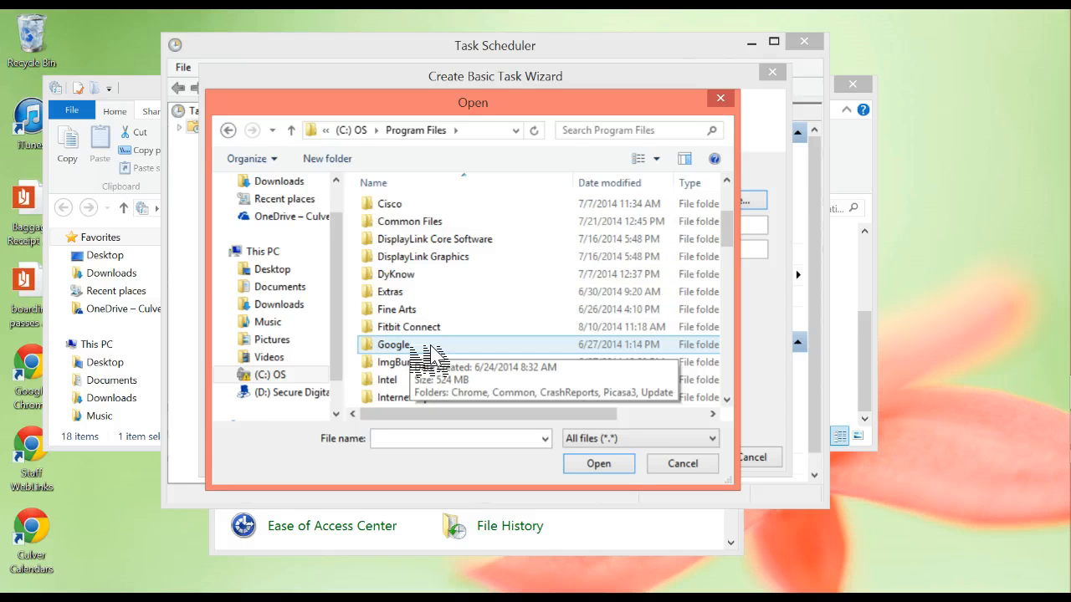
{"action": "double_click", "coordinate": [408, 347]}
{"action": "left_click", "coordinate": [405, 209]}
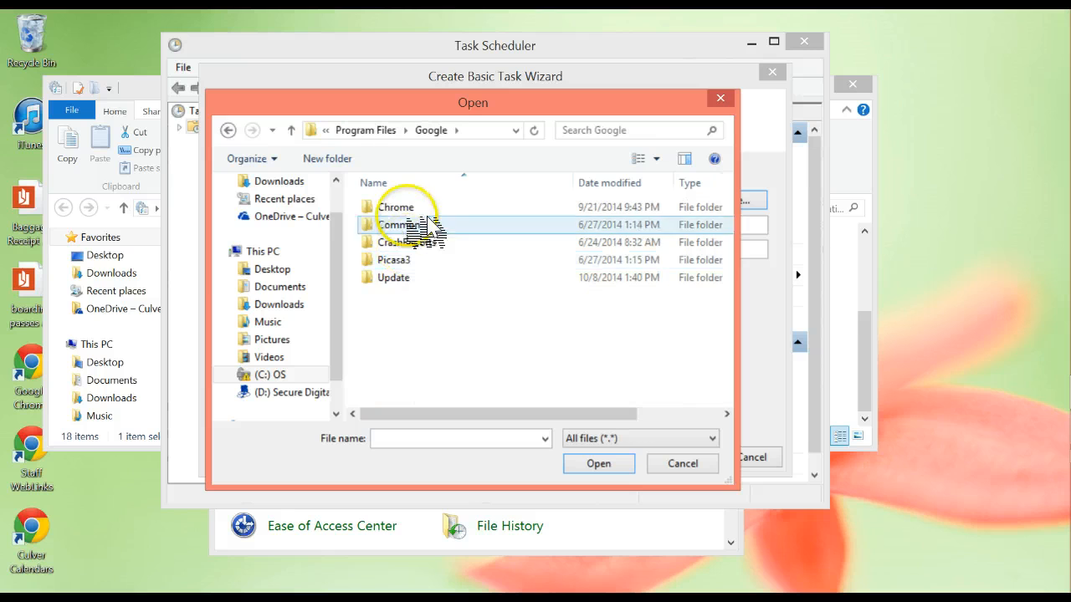
{"action": "double_click", "coordinate": [427, 212]}
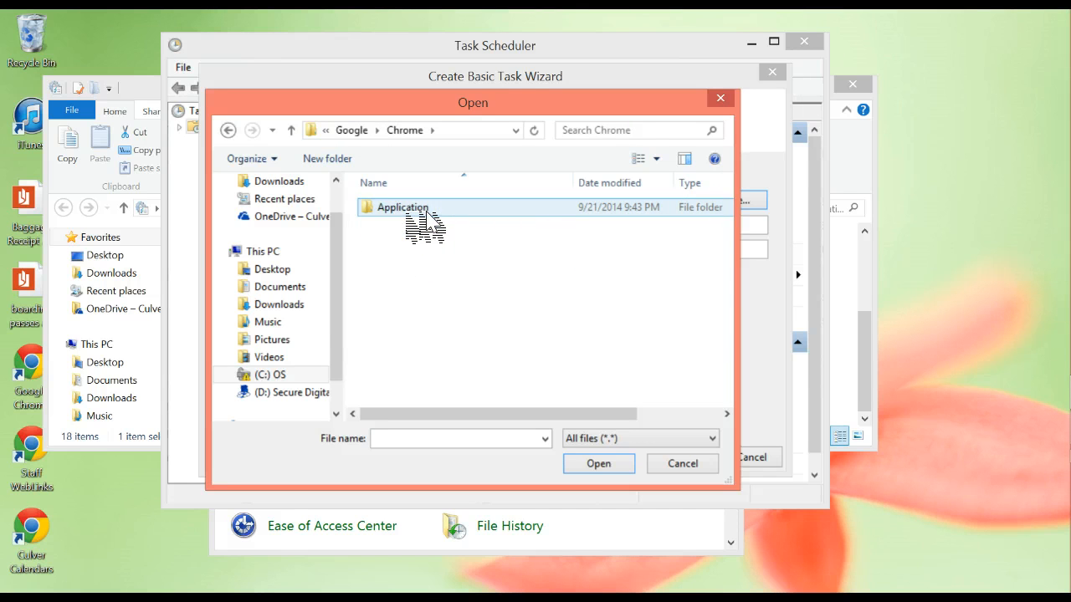
{"action": "double_click", "coordinate": [427, 212]}
{"action": "left_click", "coordinate": [412, 244]}
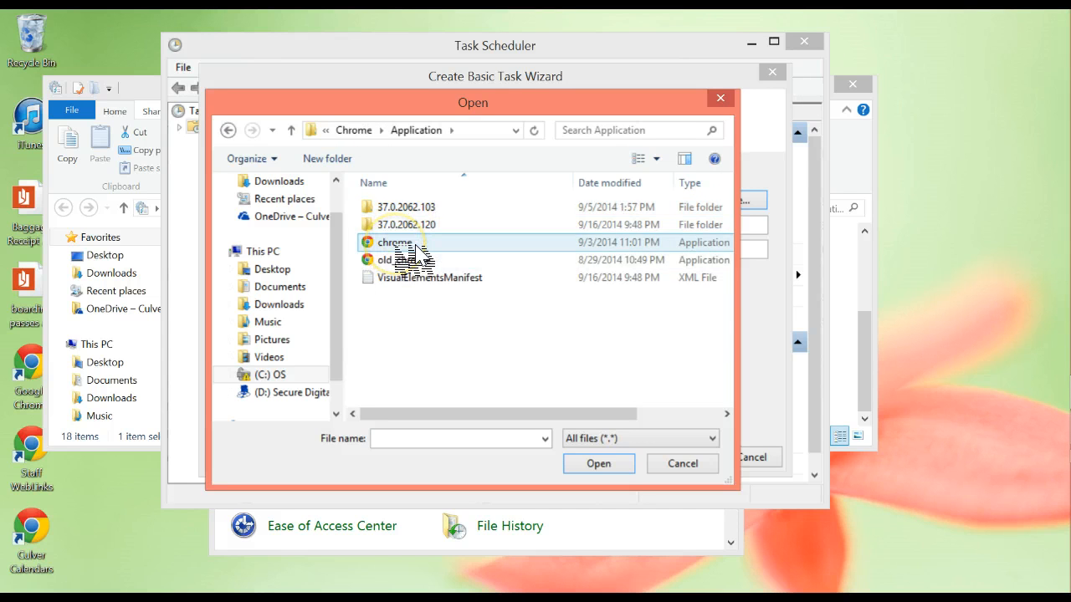
{"action": "left_click", "coordinate": [285, 376]}
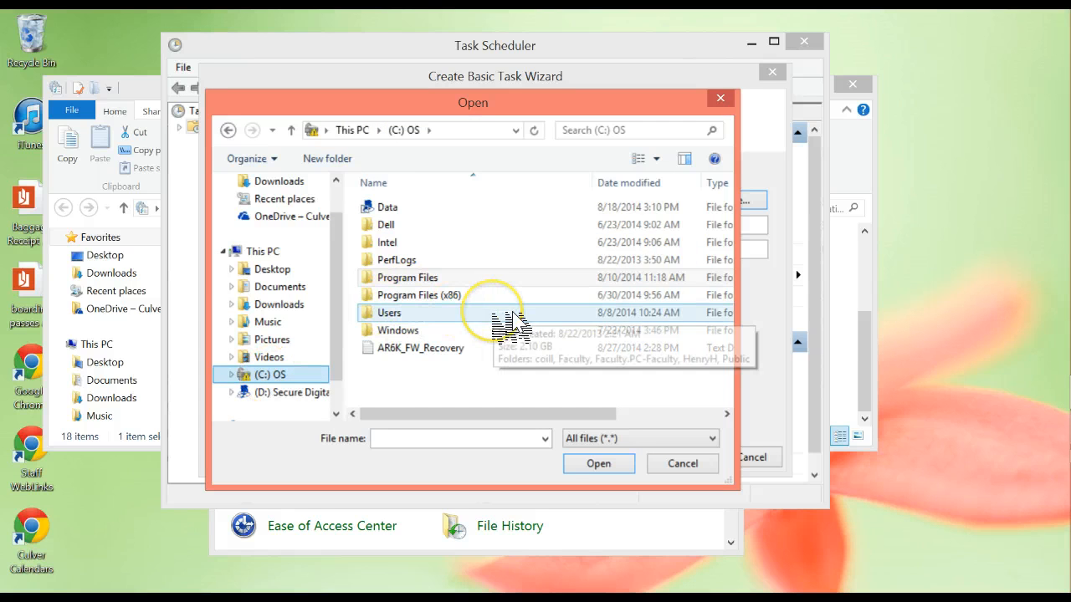
Step: Set the program to start to the firefox application in C:\Program Files\Mozilla Firefox
{"action": "left_click", "coordinate": [432, 279]}
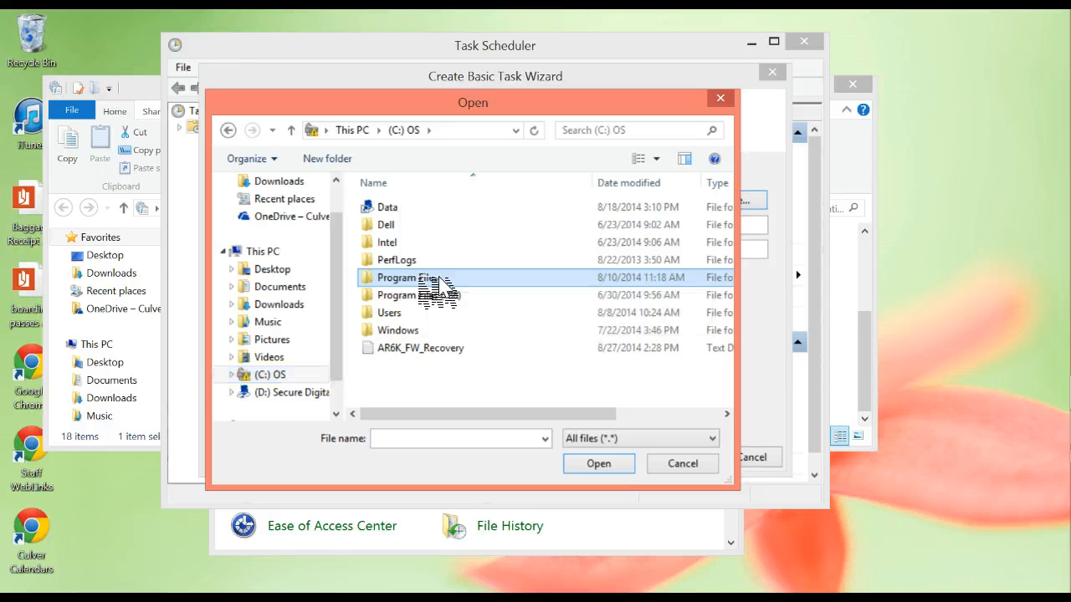
{"action": "double_click", "coordinate": [433, 280]}
{"action": "scroll", "coordinate": [441, 310], "scroll_direction": "down", "scroll_amount": 5}
{"action": "left_click", "coordinate": [424, 310]}
{"action": "scroll", "coordinate": [448, 328], "scroll_direction": "down", "scroll_amount": 6}
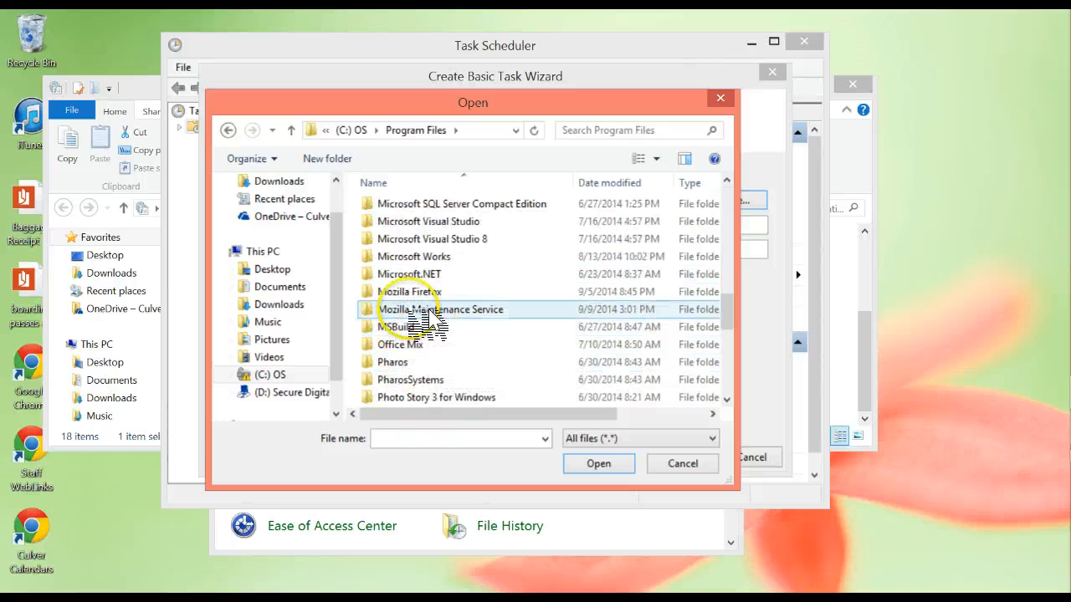
{"action": "double_click", "coordinate": [429, 292]}
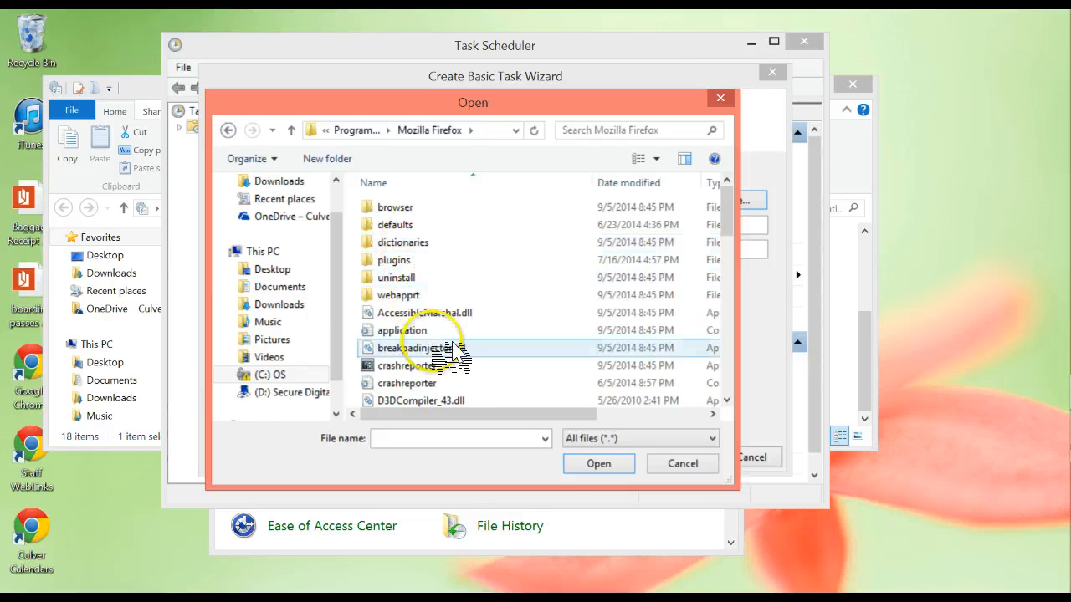
{"action": "scroll", "coordinate": [440, 347], "scroll_direction": "down", "scroll_amount": 3}
{"action": "left_click", "coordinate": [393, 310]}
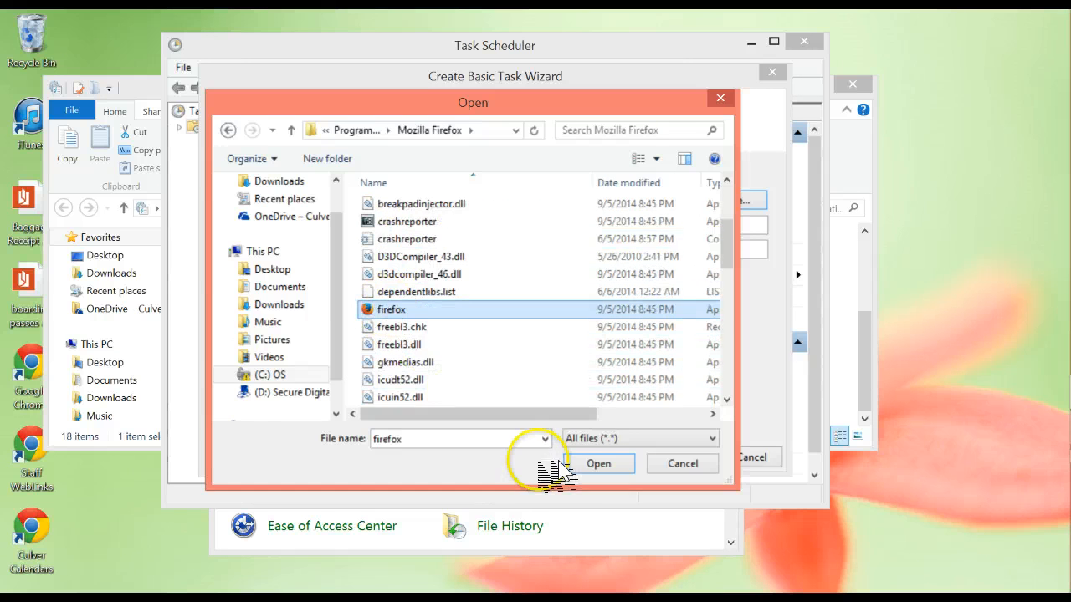
{"action": "left_click", "coordinate": [598, 464]}
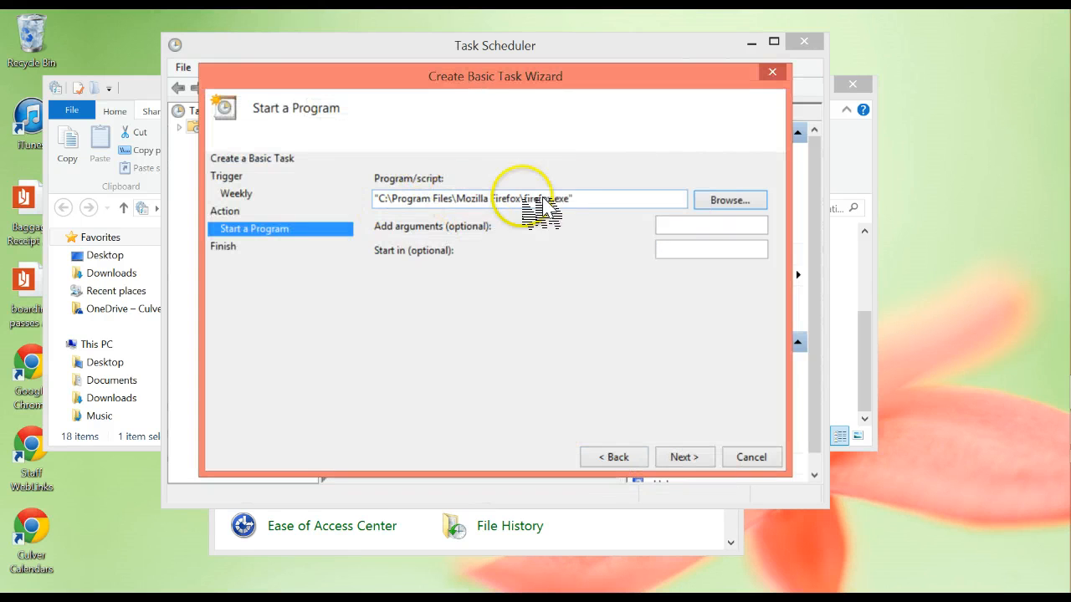
Step: Finish creating the basic task with the option to open its Properties dialog enabled
{"action": "left_click", "coordinate": [691, 457]}
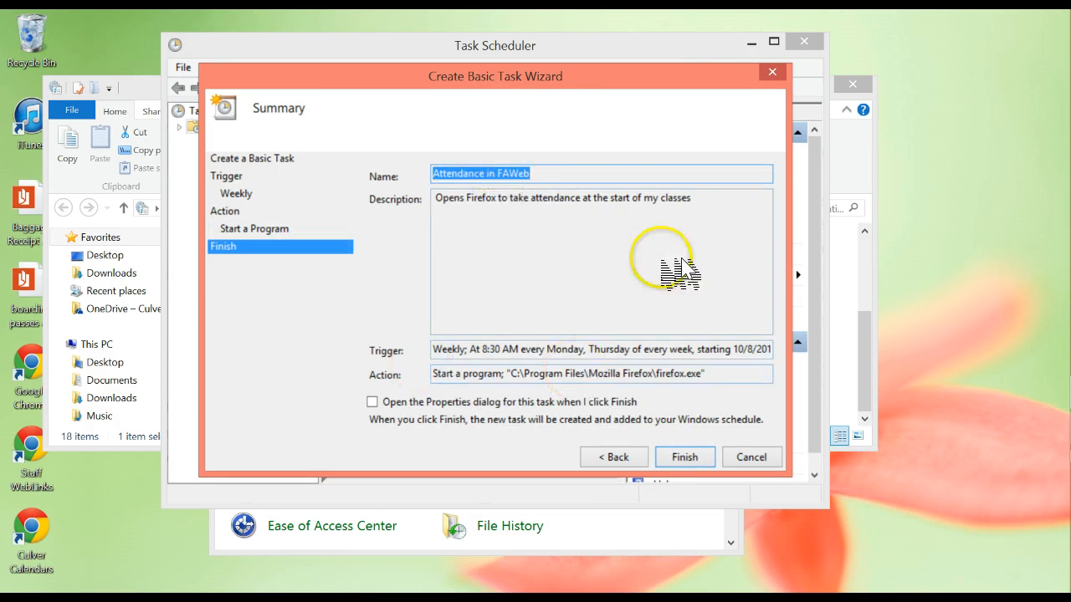
{"action": "left_click", "coordinate": [386, 402]}
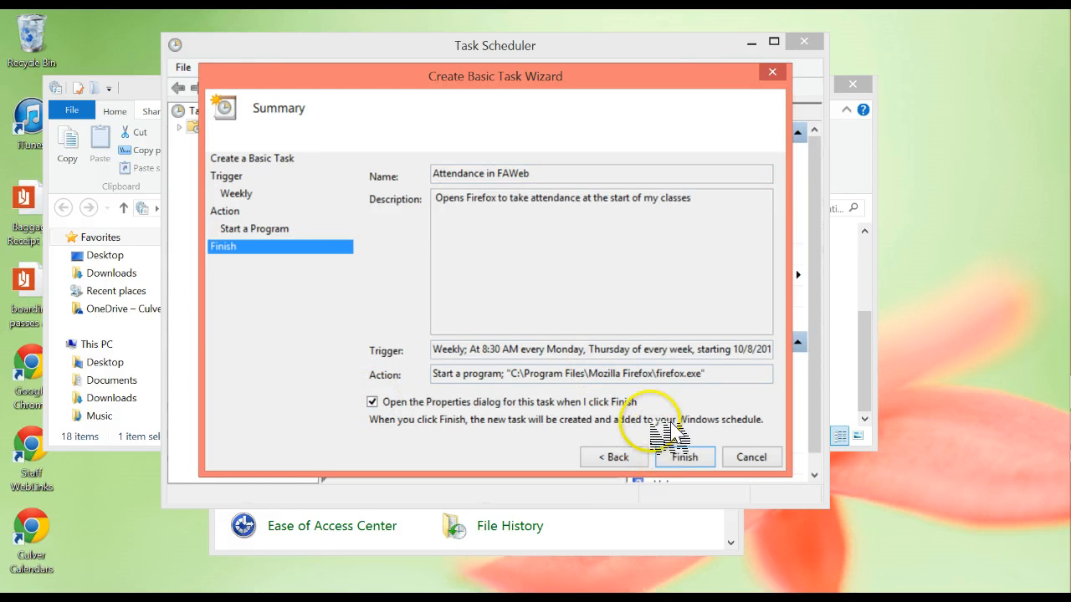
{"action": "left_click", "coordinate": [702, 458]}
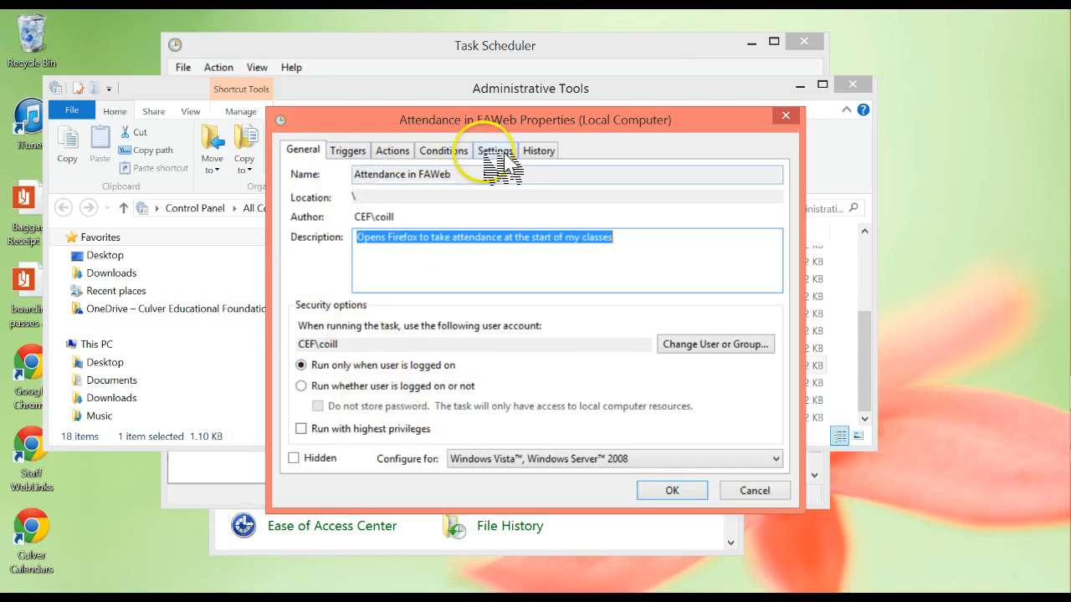
Step: Add a second weekly trigger to the task for Monday and Thursday at 12:20:00 PM
{"action": "left_click", "coordinate": [348, 152]}
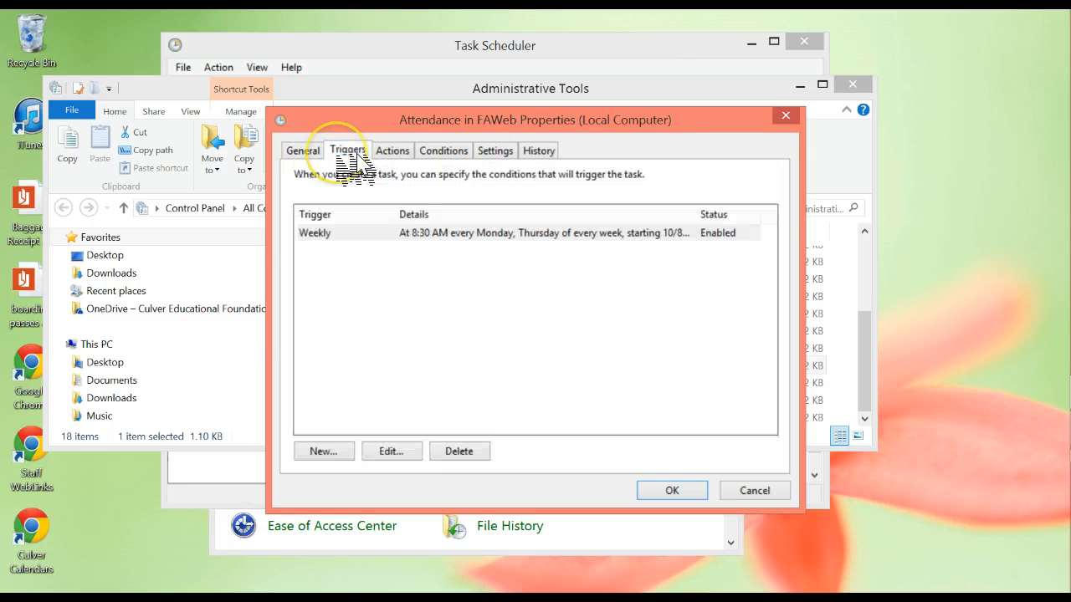
{"action": "left_click", "coordinate": [331, 456]}
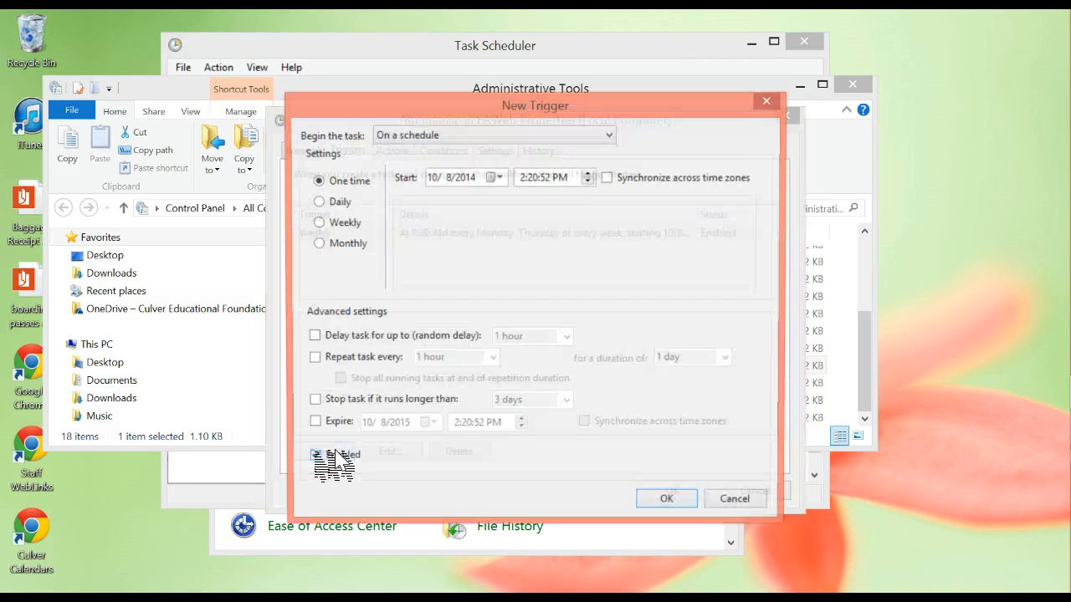
{"action": "left_click", "coordinate": [318, 222]}
{"action": "left_click", "coordinate": [474, 239]}
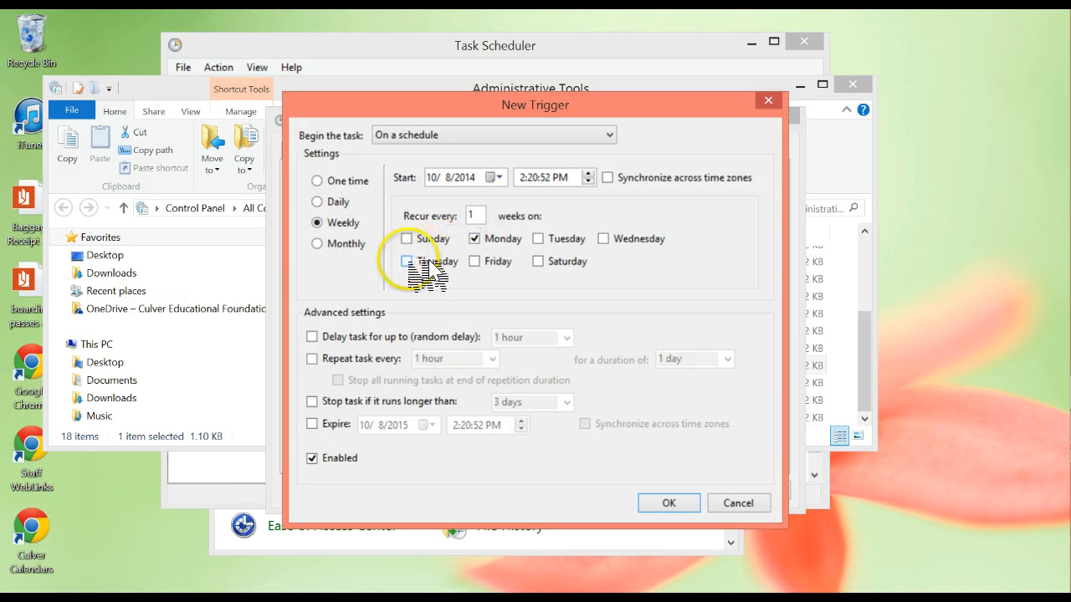
{"action": "left_click", "coordinate": [421, 261]}
{"action": "left_click", "coordinate": [522, 178]}
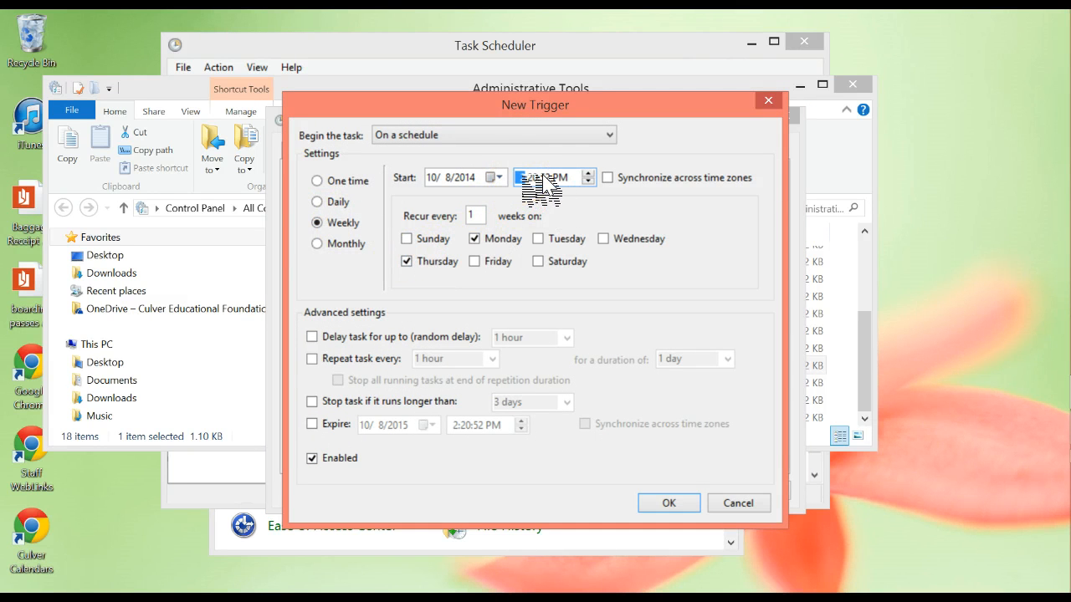
{"action": "type", "text": "12:20"}
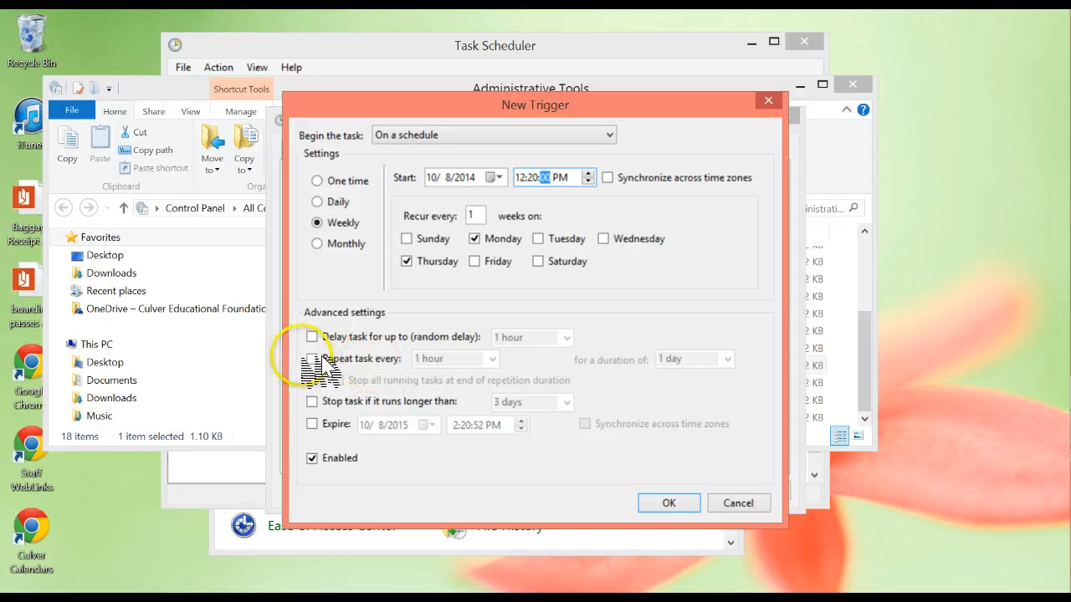
{"action": "left_click", "coordinate": [669, 502]}
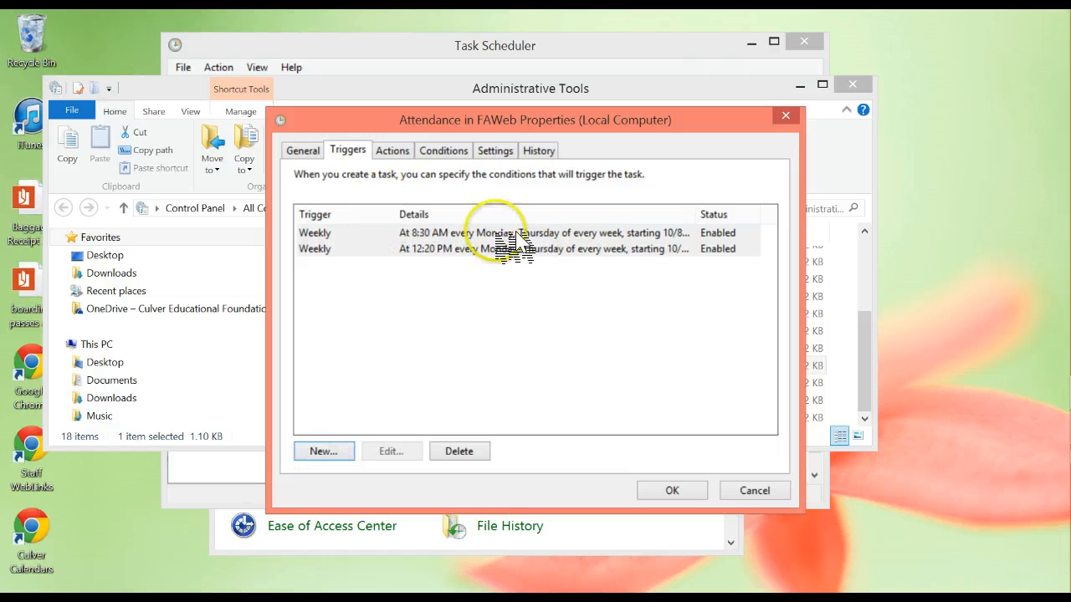
Step: Turn off the task's conditions for stopping on battery power and starting only on AC power
{"action": "left_click", "coordinate": [395, 152]}
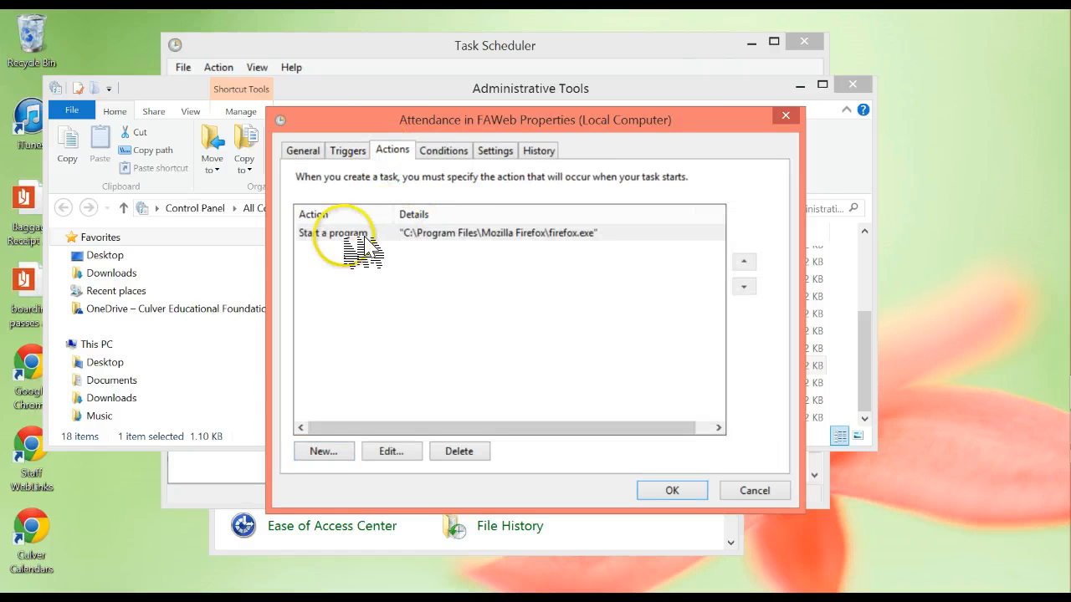
{"action": "left_click", "coordinate": [447, 152]}
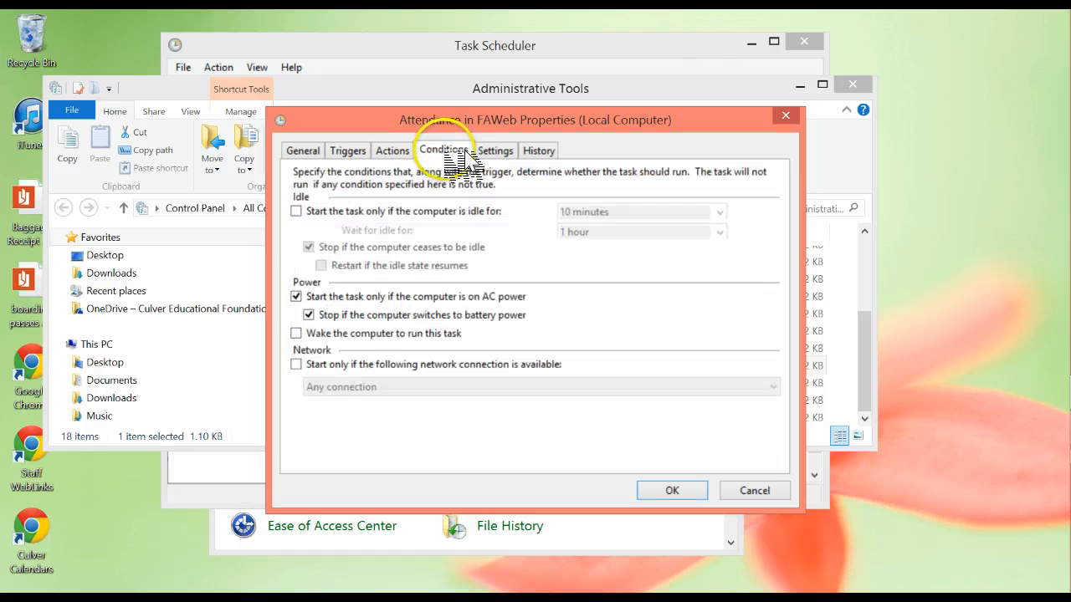
{"action": "left_click", "coordinate": [309, 316]}
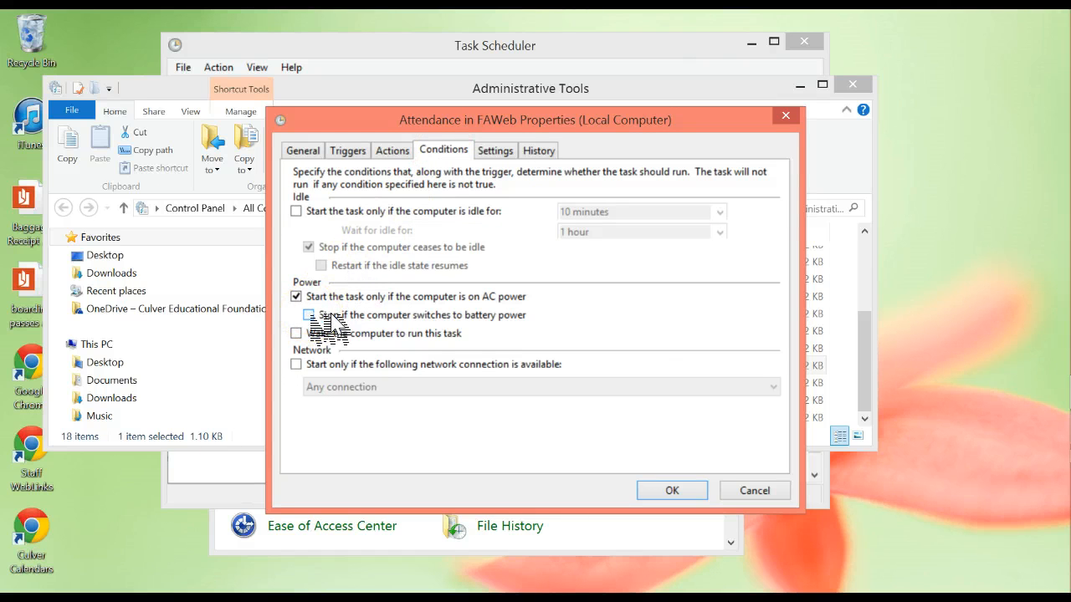
{"action": "left_click", "coordinate": [303, 297]}
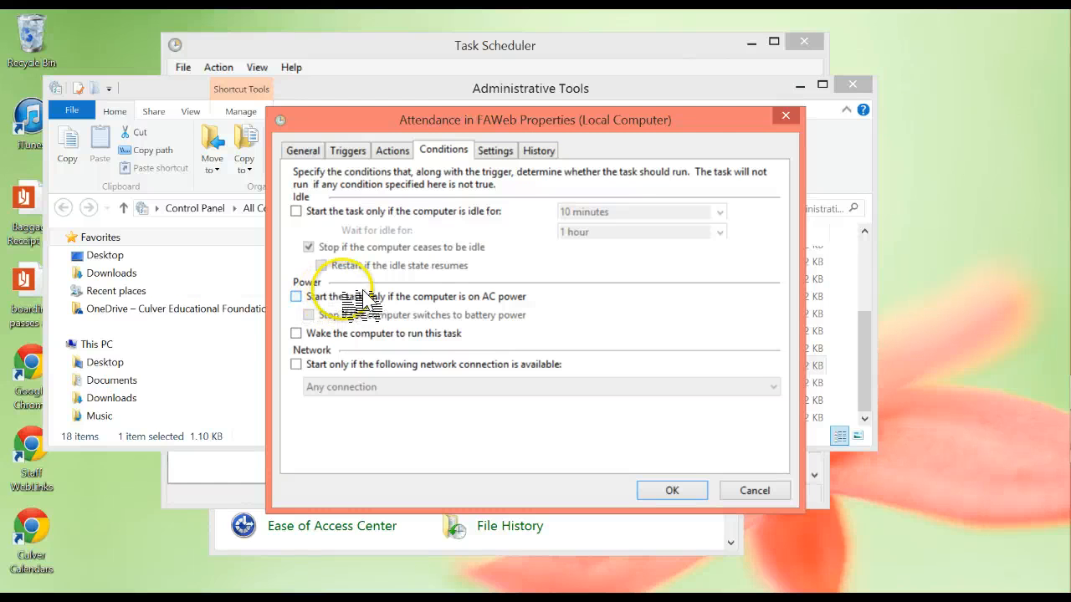
{"action": "left_click", "coordinate": [286, 322]}
Step: Allow the task to run as soon as possible after a missed scheduled start, and save its properties
{"action": "left_click", "coordinate": [516, 152]}
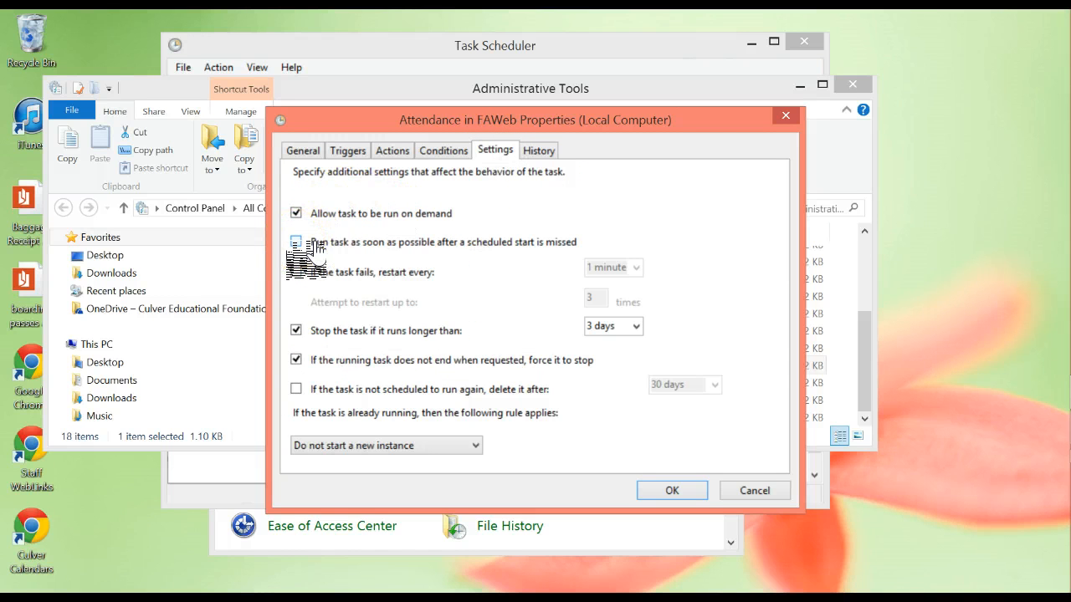
{"action": "left_click", "coordinate": [316, 244]}
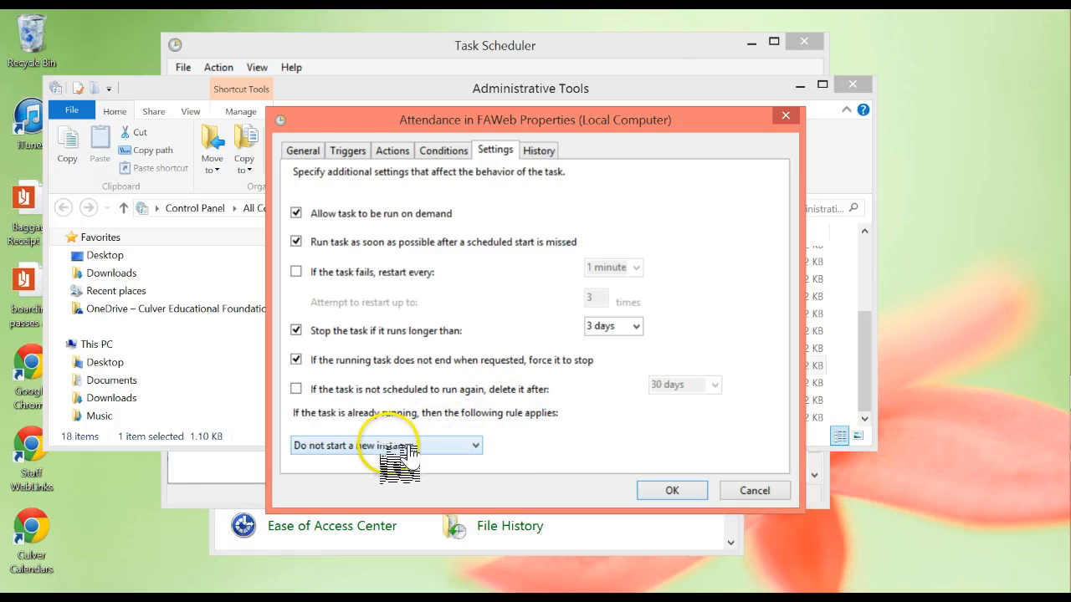
{"action": "left_click", "coordinate": [672, 490]}
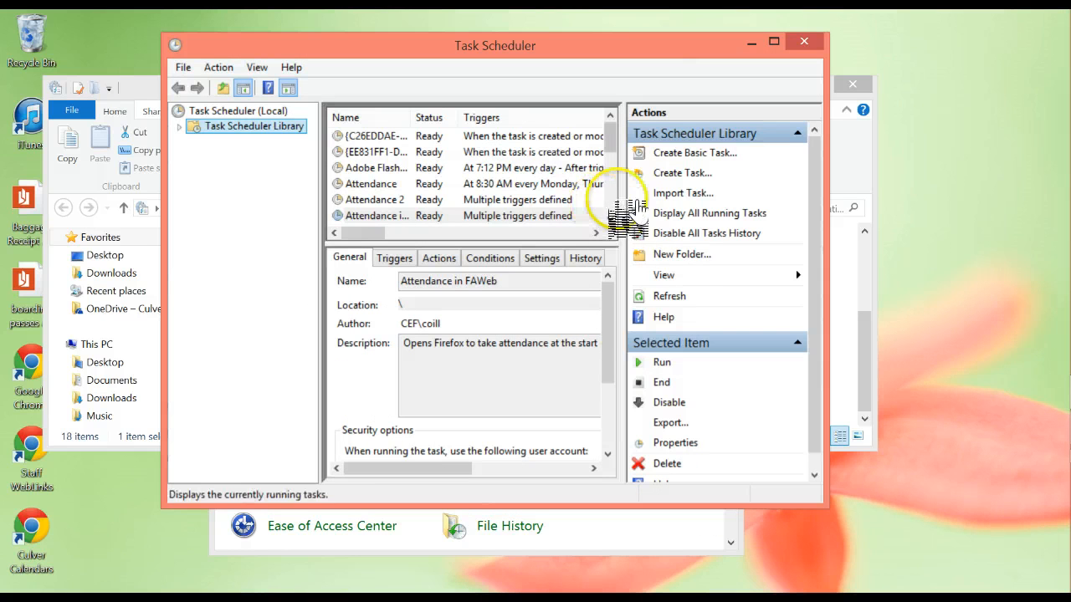
Step: Reopen the Attendance in FAWeb task's properties and add a one-time trigger for 10/8/2014 at 2:22:50 PM, saving the change
{"action": "left_click", "coordinate": [405, 220]}
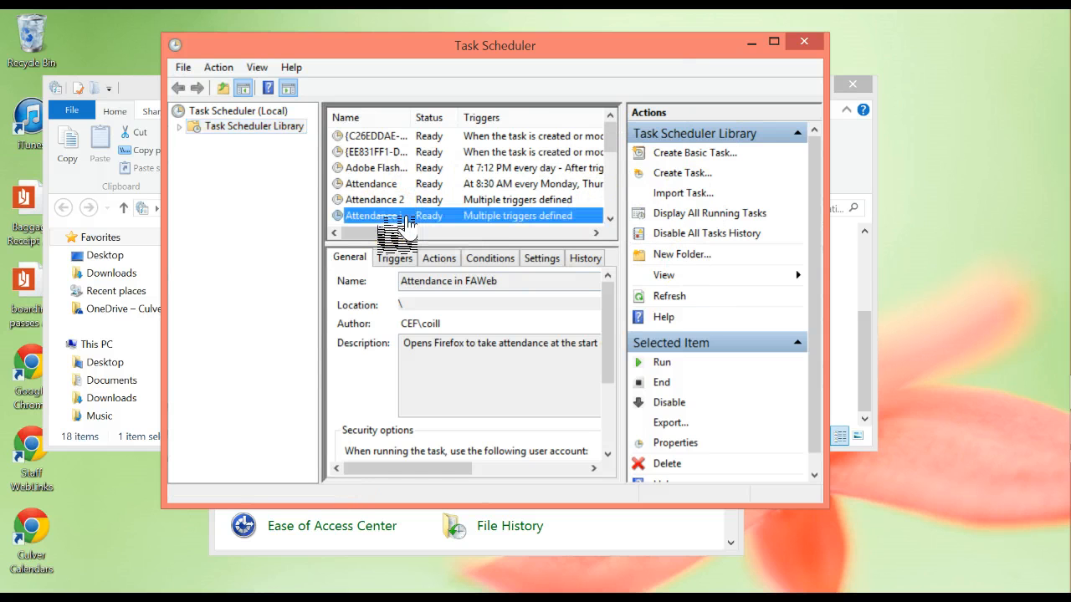
{"action": "double_click", "coordinate": [406, 219]}
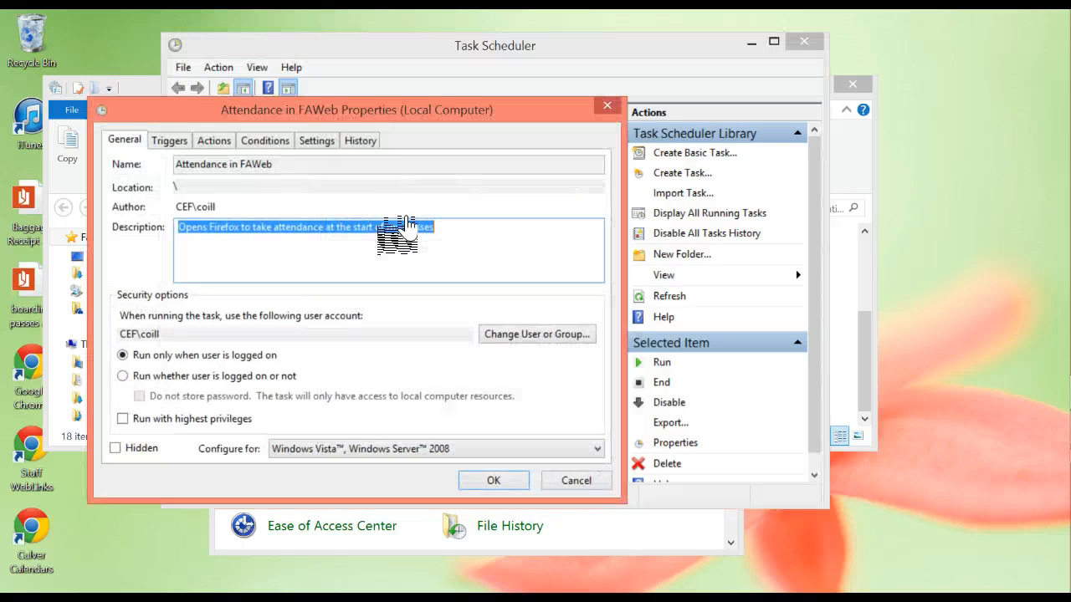
{"action": "left_click", "coordinate": [172, 142]}
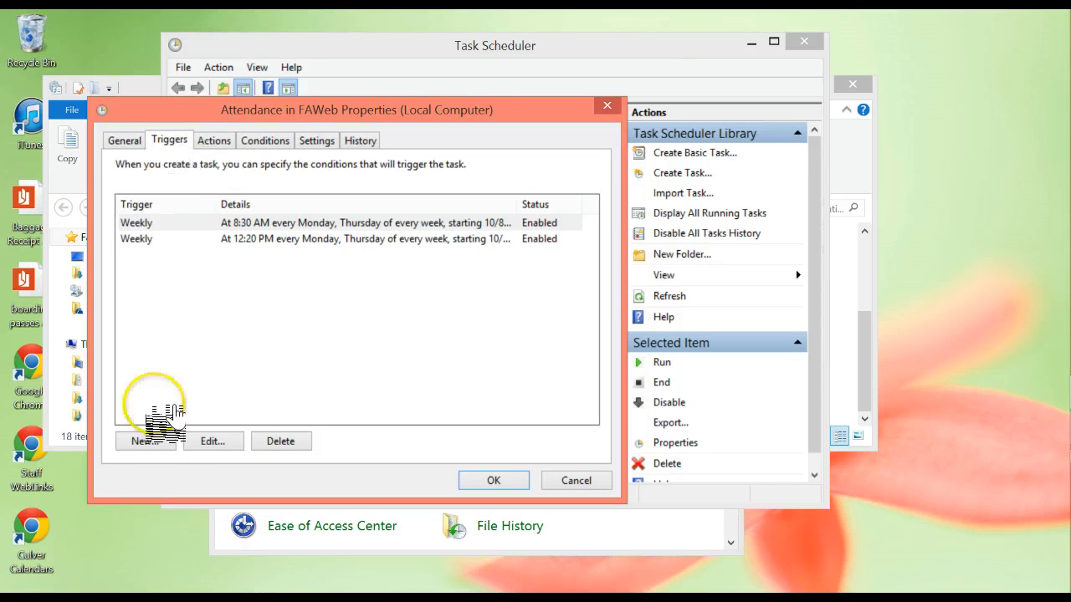
{"action": "left_click", "coordinate": [163, 443]}
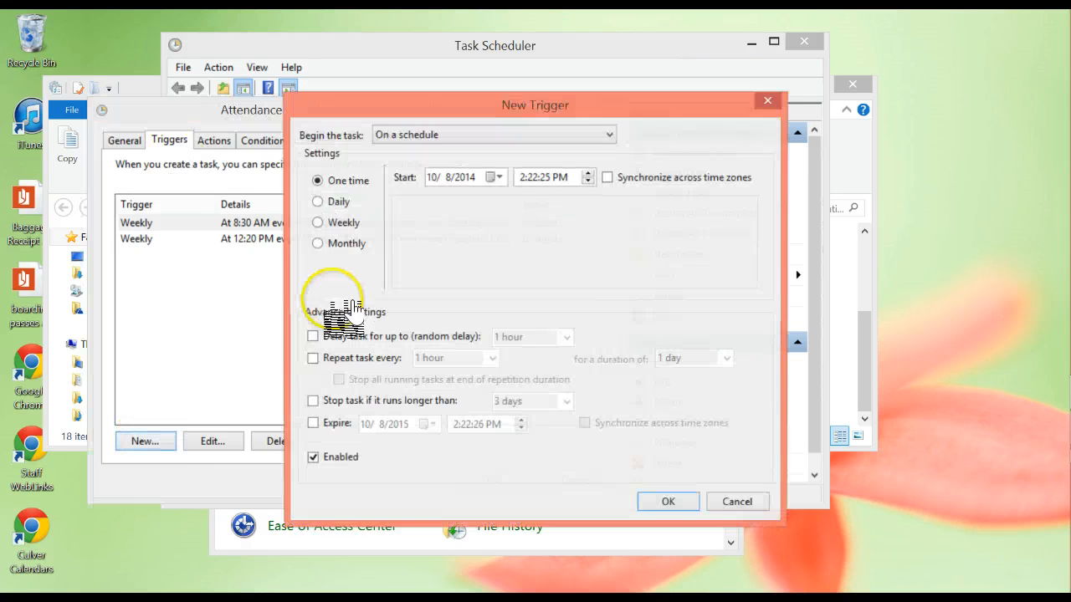
{"action": "left_click", "coordinate": [548, 179]}
{"action": "type", "text": "00"}
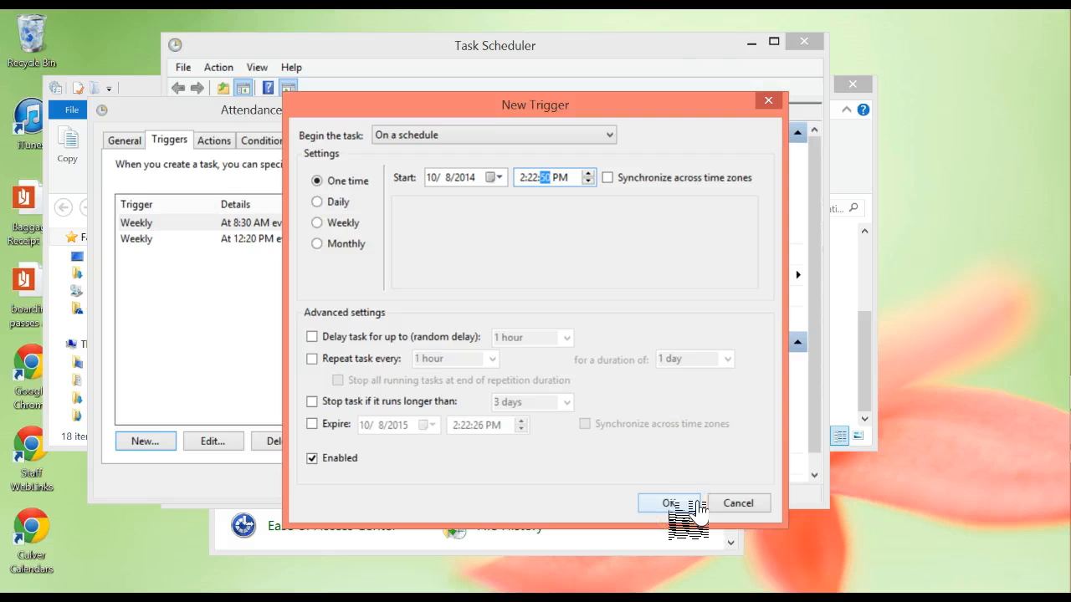
{"action": "left_click", "coordinate": [696, 505]}
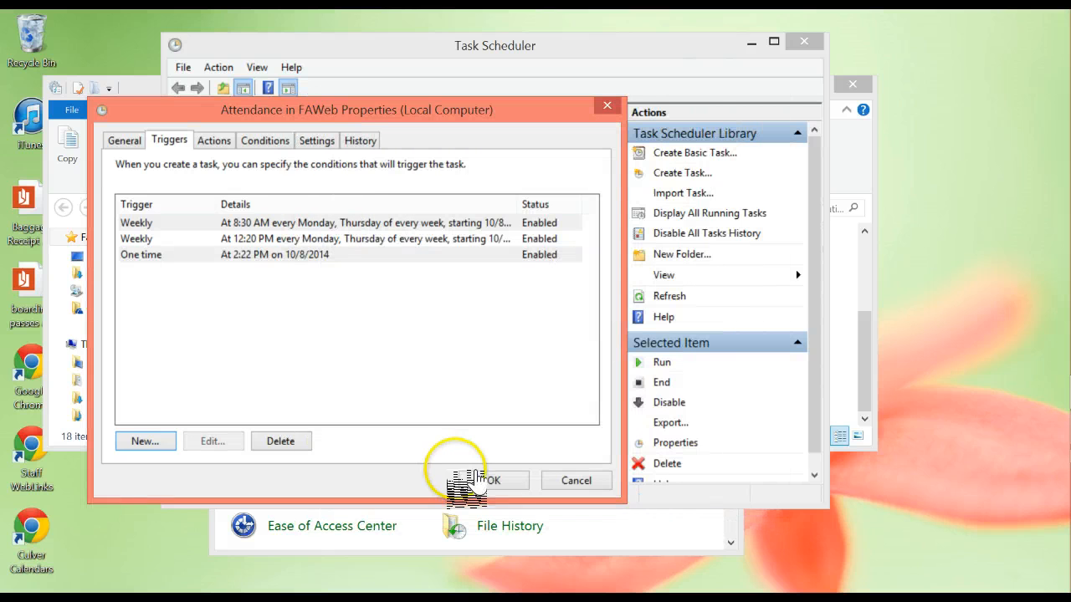
{"action": "left_click", "coordinate": [510, 484]}
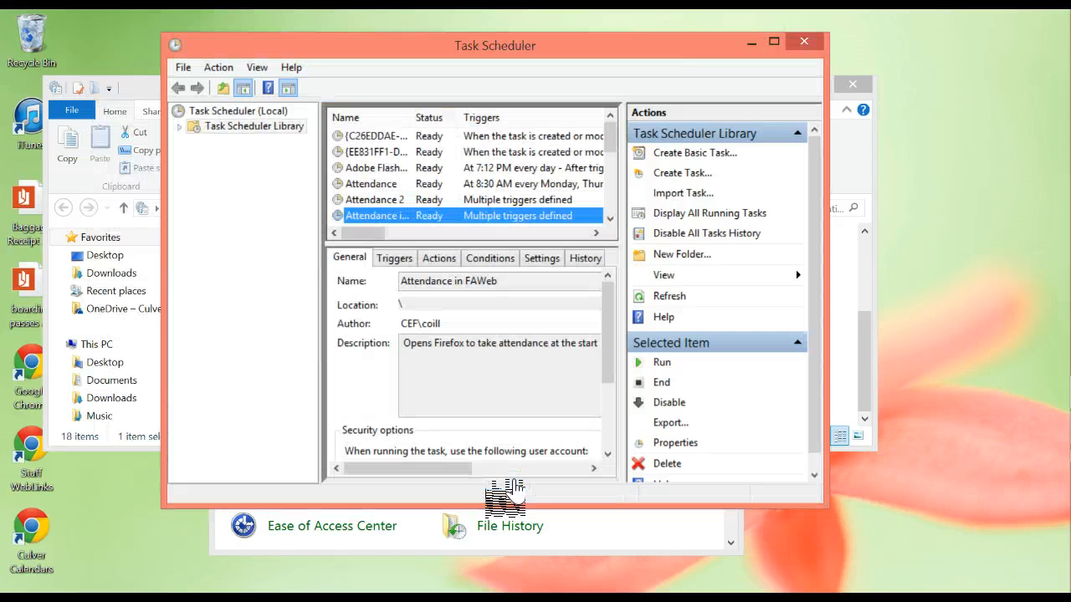
Step: Close the Task Scheduler, Administrative Tools and Control Panel windows
{"action": "left_click", "coordinate": [805, 42]}
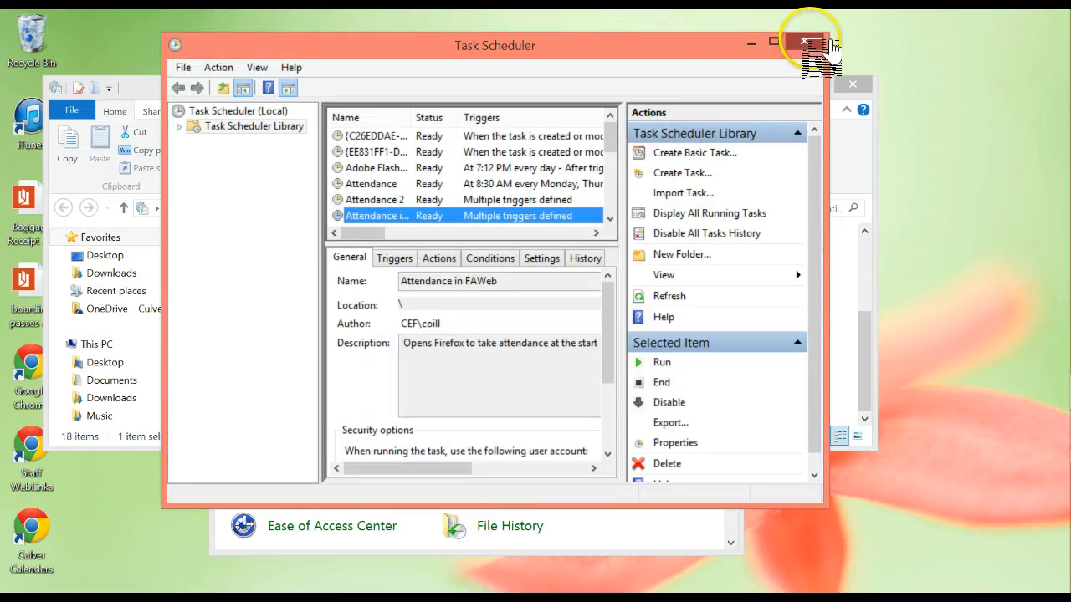
{"action": "left_click", "coordinate": [853, 85]}
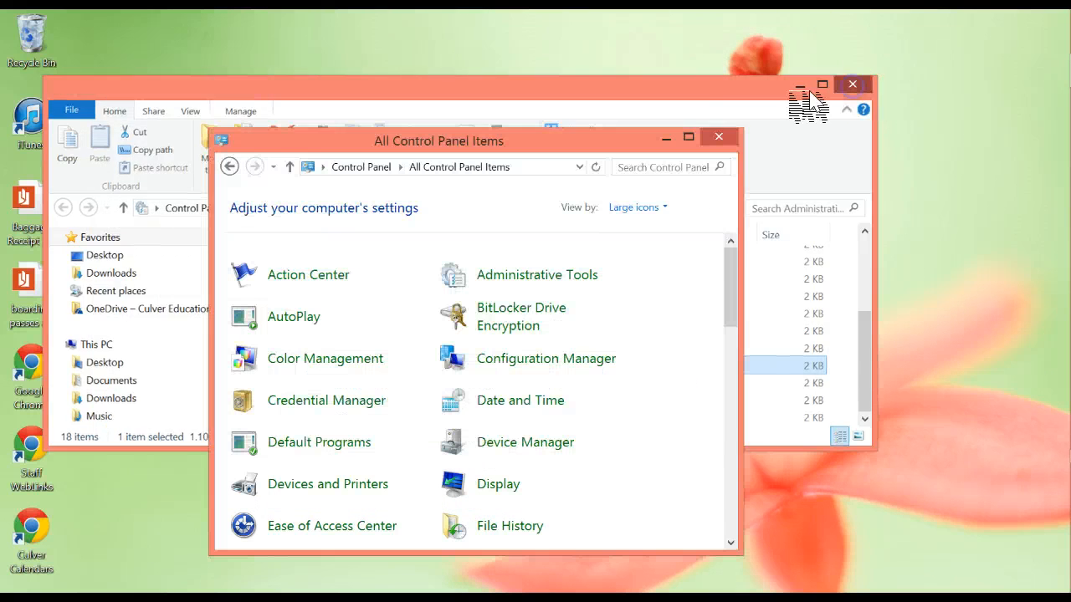
{"action": "left_click", "coordinate": [719, 137]}
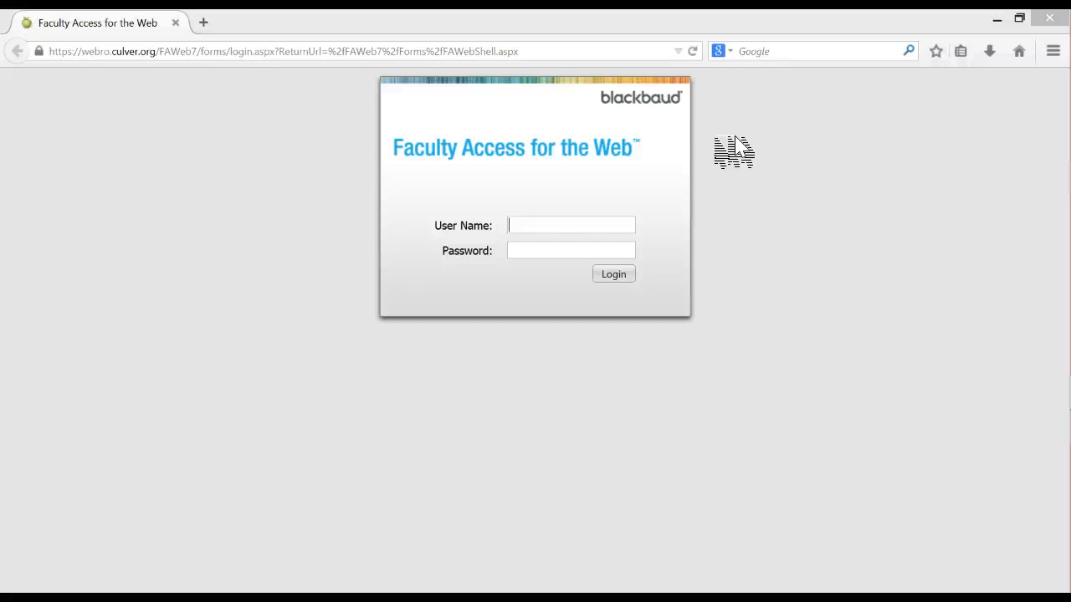
Step: Switch to the Faculty Access for the Web login page in Firefox and enter the account's user name
{"action": "left_click", "coordinate": [614, 220]}
{"action": "type", "text": "Coill"}
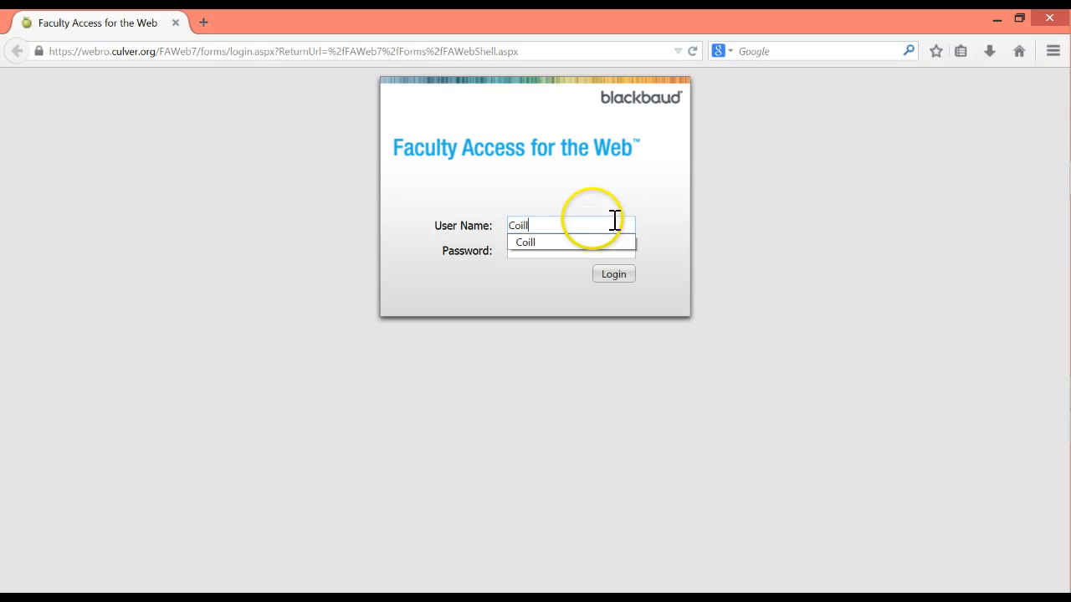
{"action": "key", "text": "Tab"}
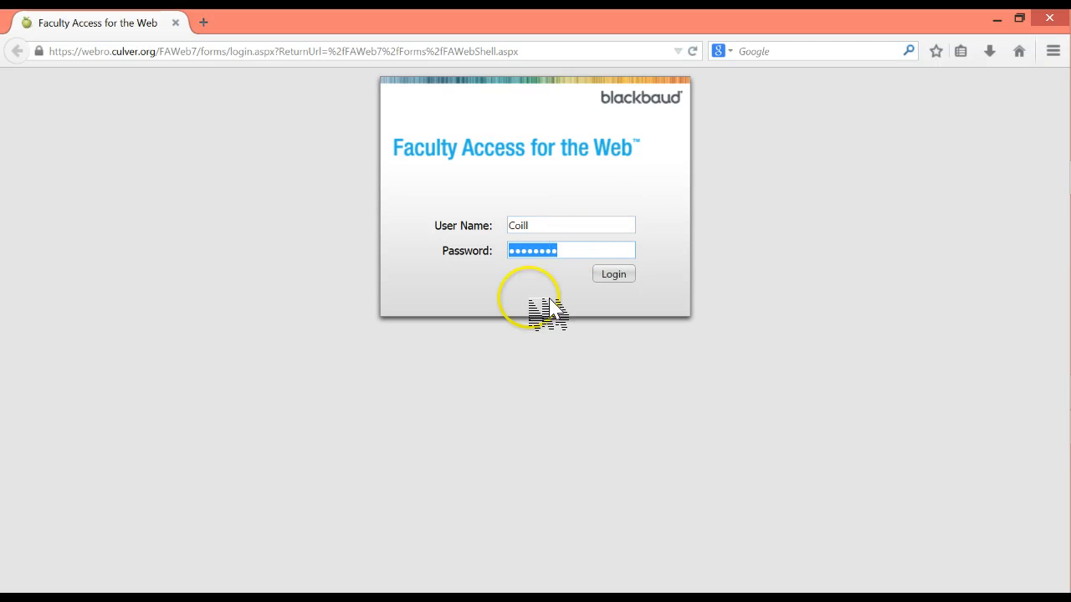